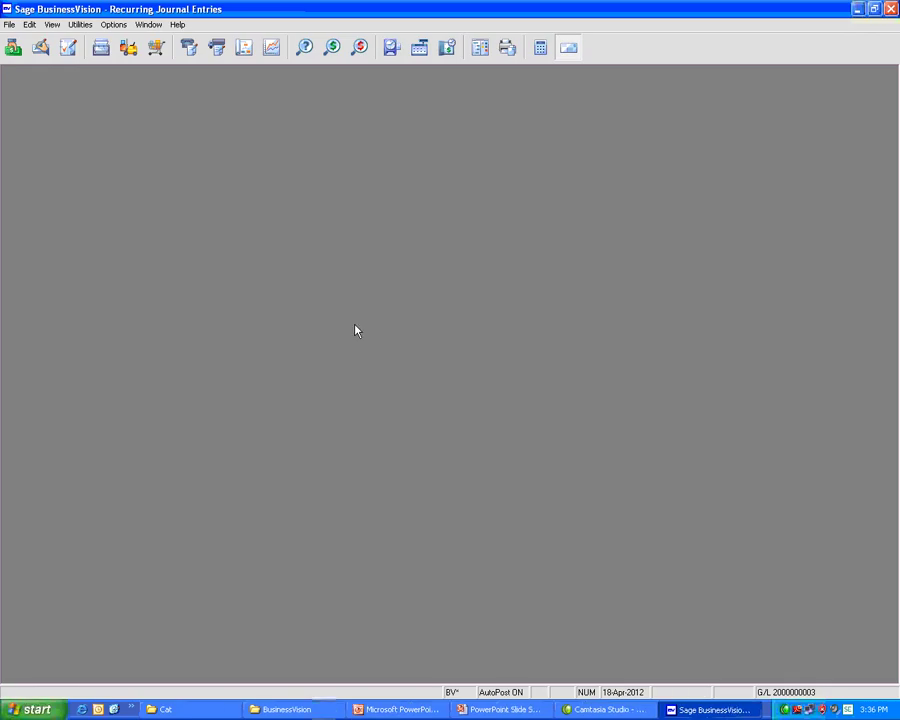
Start a new General Ledger journal entry dated 01/01/12 and accept the backdated date.
{"action": "left_click", "coordinate": [29, 25]}
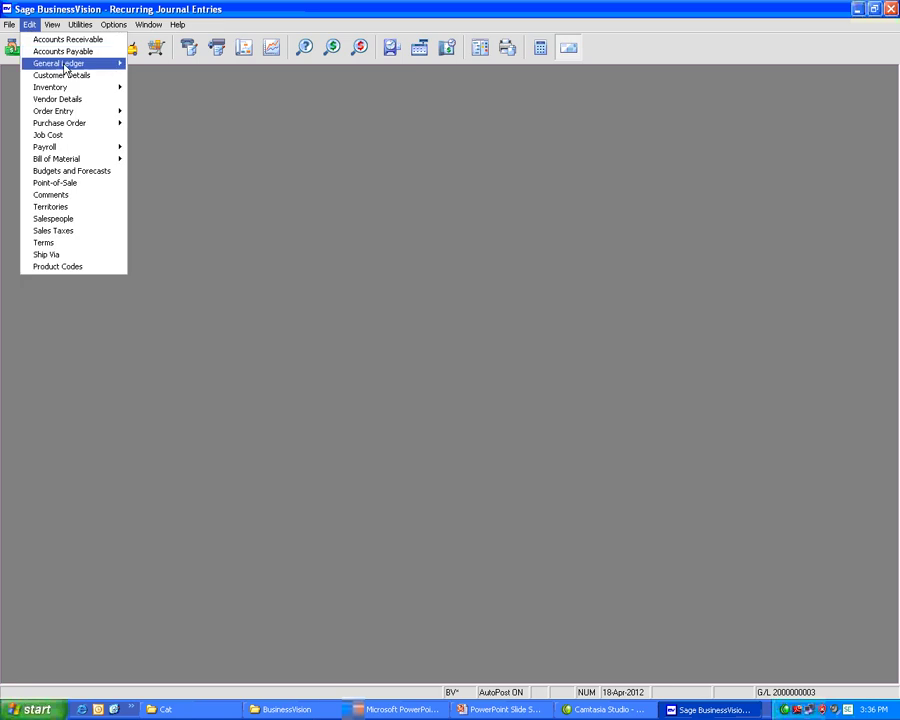
{"action": "mouse_move", "coordinate": [65, 68]}
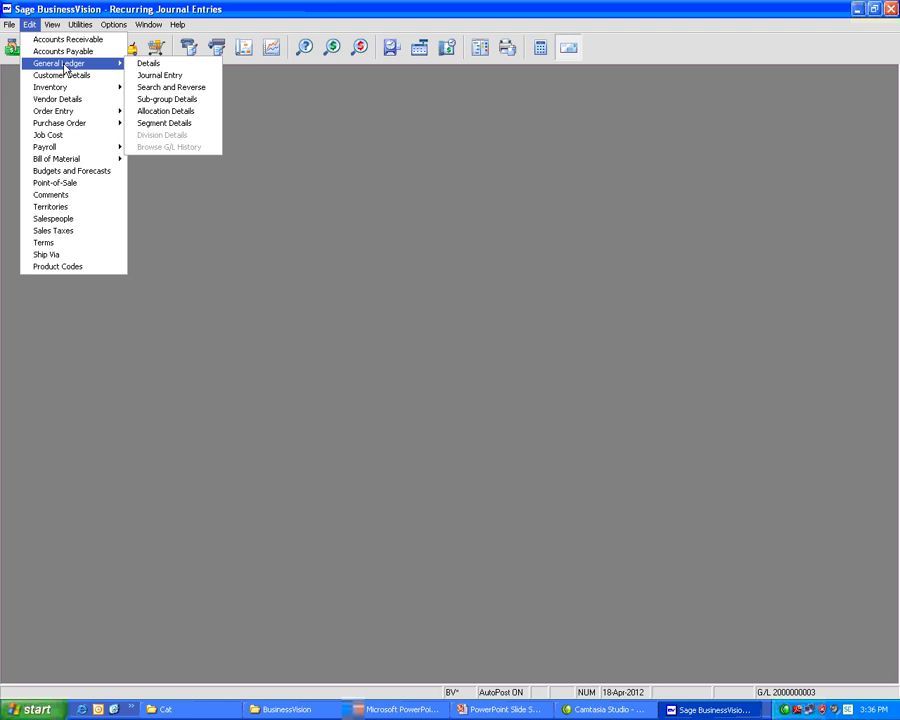
{"action": "left_click", "coordinate": [169, 79]}
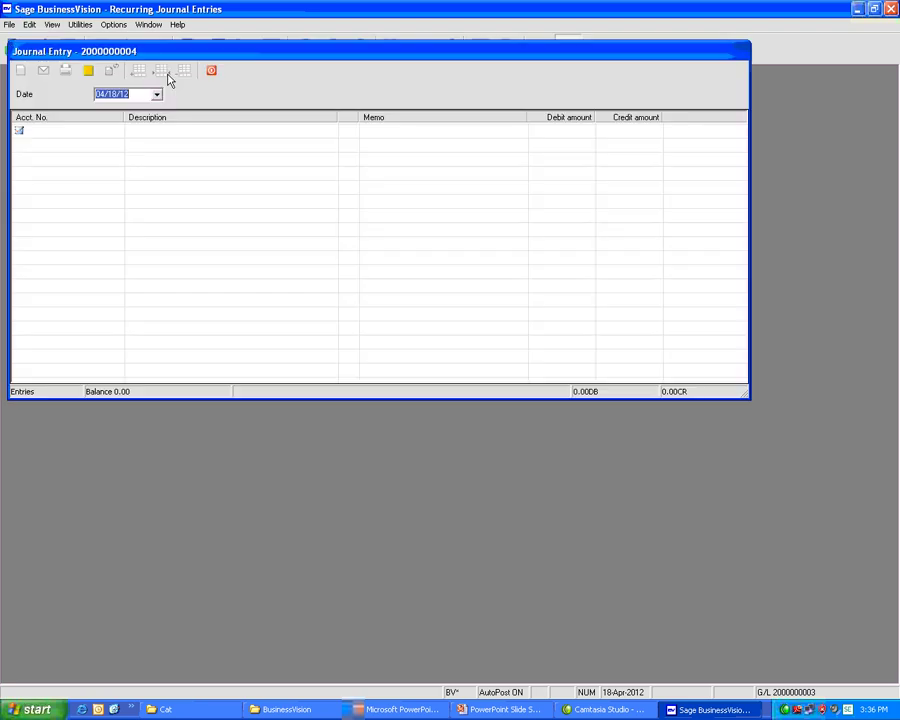
{"action": "left_click", "coordinate": [157, 95]}
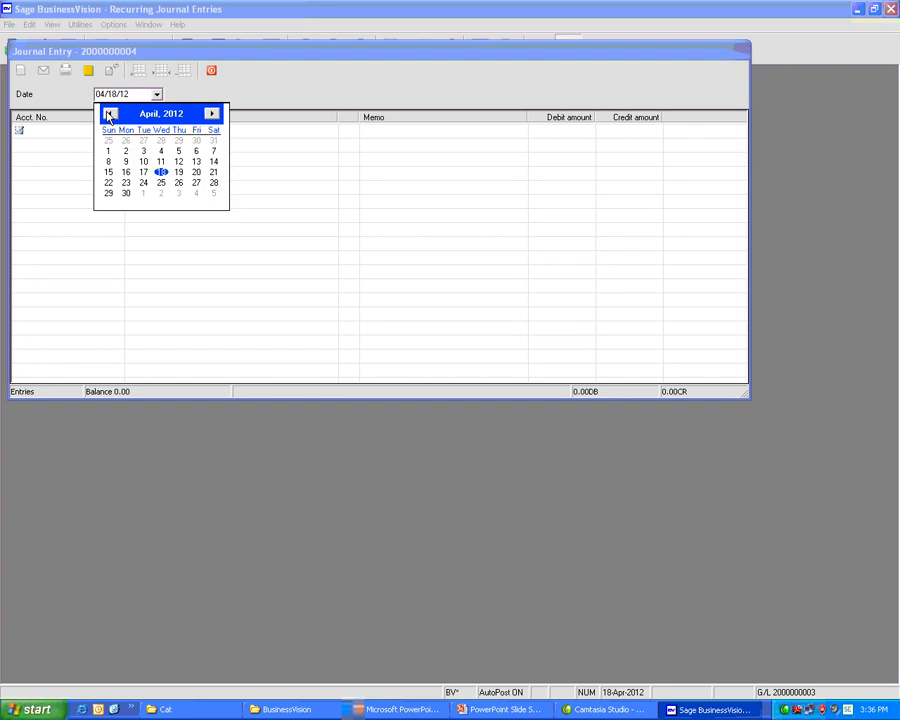
{"action": "left_click", "coordinate": [108, 116]}
{"action": "left_click", "coordinate": [108, 116]}
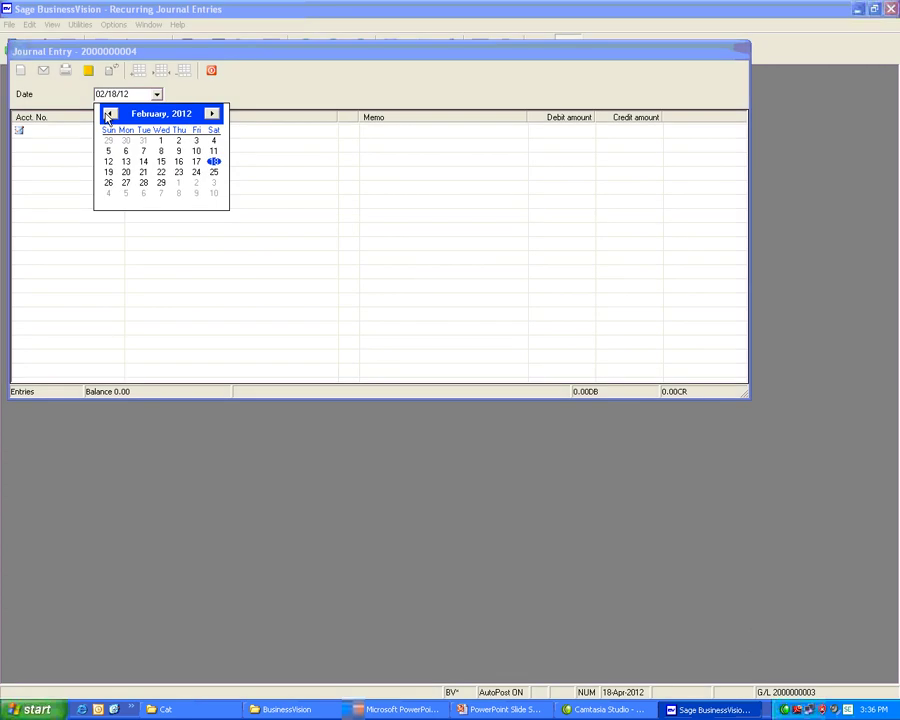
{"action": "left_click", "coordinate": [108, 116]}
{"action": "left_click", "coordinate": [109, 152]}
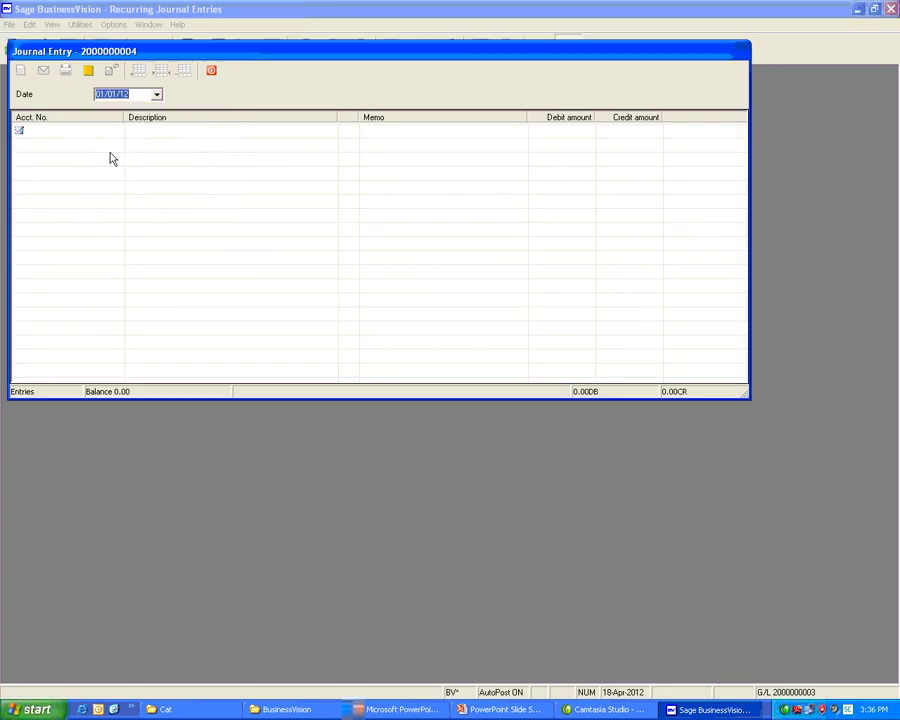
{"action": "left_click", "coordinate": [110, 141]}
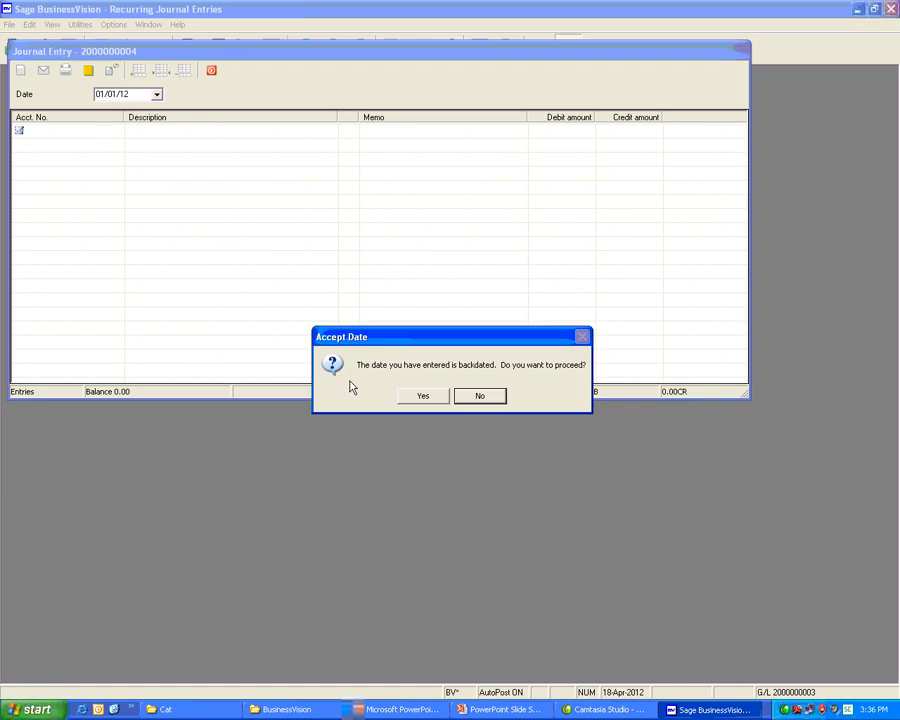
{"action": "key", "text": "y"}
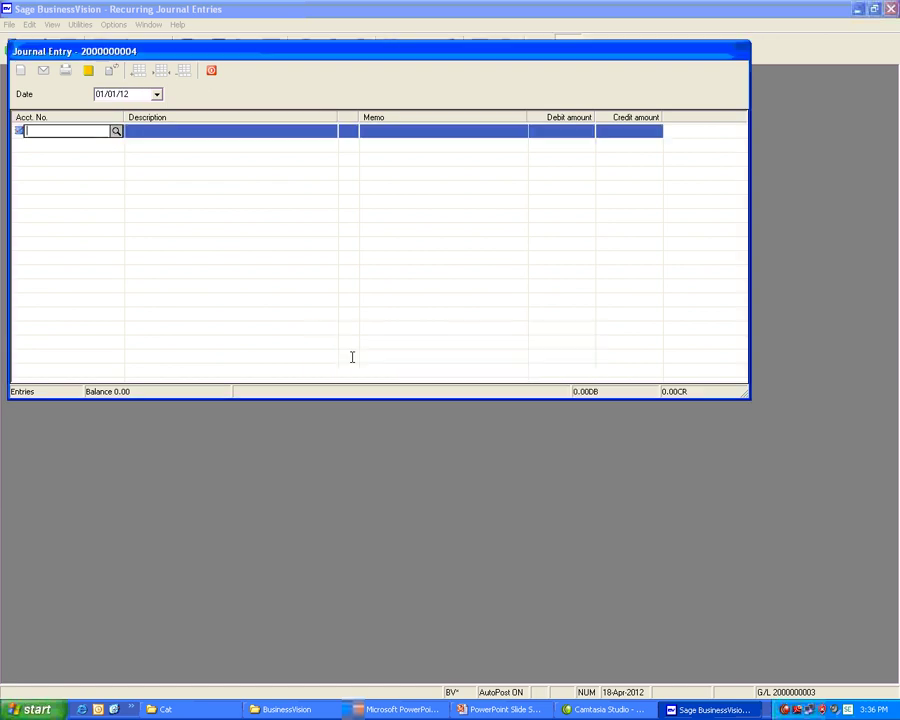
Enter a journal line for the Visa account with the memo "car insurance" and a credit amount of 500.00.
{"action": "left_click", "coordinate": [115, 133]}
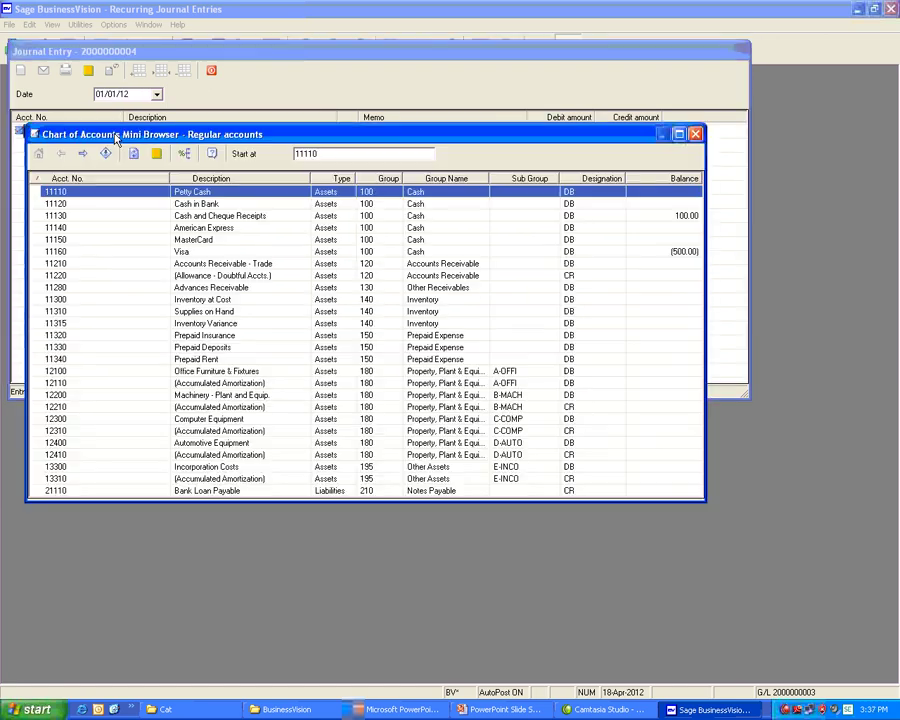
{"action": "left_click", "coordinate": [176, 256]}
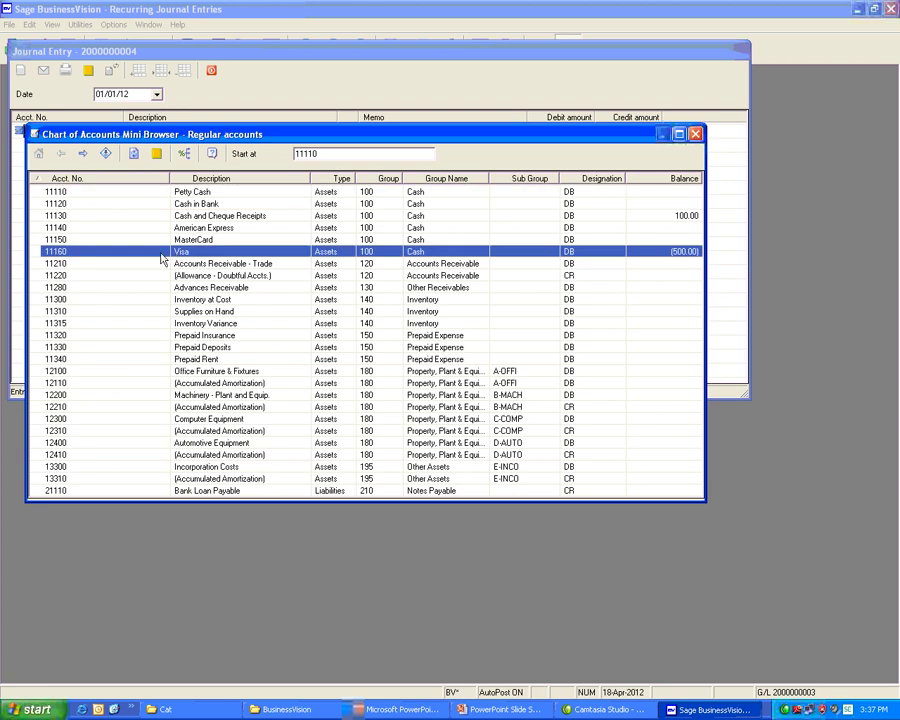
{"action": "double_click", "coordinate": [160, 258]}
{"action": "type", "text": "c"}
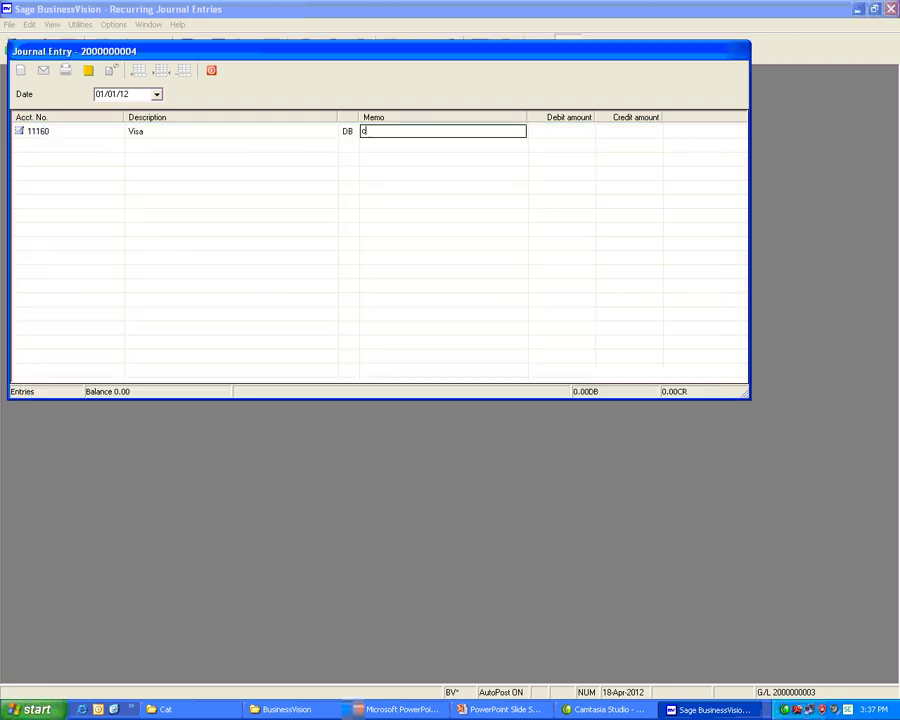
{"action": "type", "text": "ar insurance"}
{"action": "key", "text": "Tab"}
{"action": "key", "text": "Tab"}
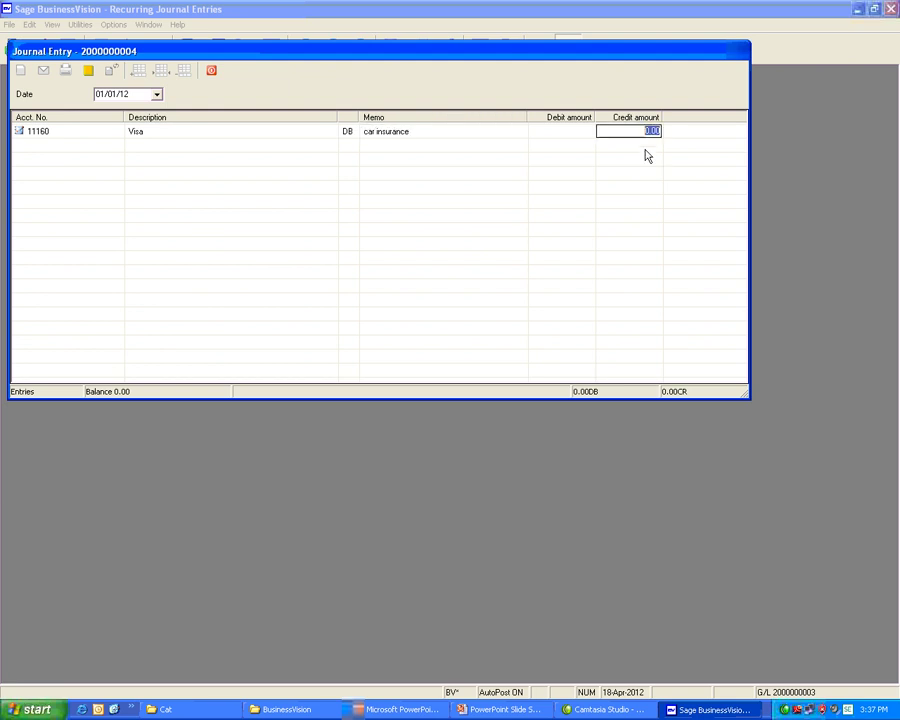
{"action": "type", "text": "500"}
{"action": "key", "text": "Tab"}
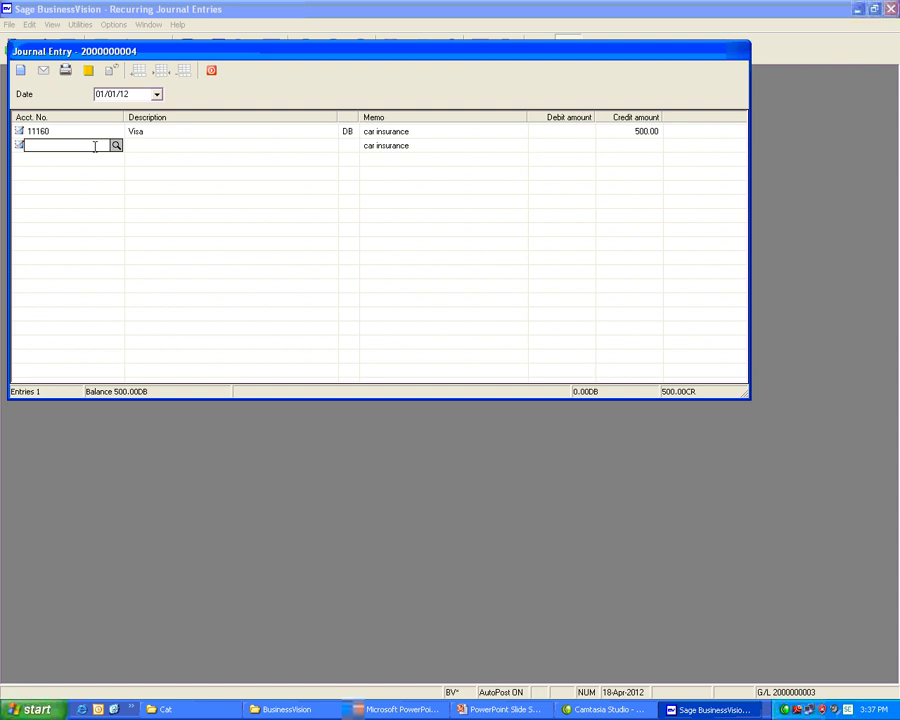
Add the offsetting 500.00 debit line to account 82120 (Automotive Expenses), then post the journal entry and close its window.
{"action": "type", "text": "82"}
{"action": "type", "text": "120"}
{"action": "key", "text": "Tab"}
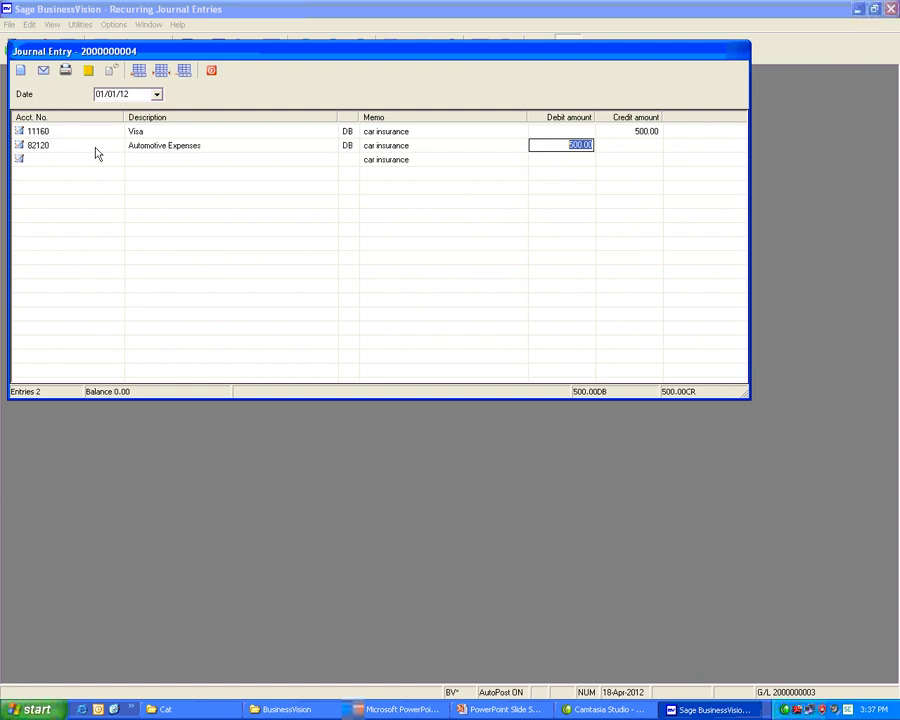
{"action": "key", "text": "Tab"}
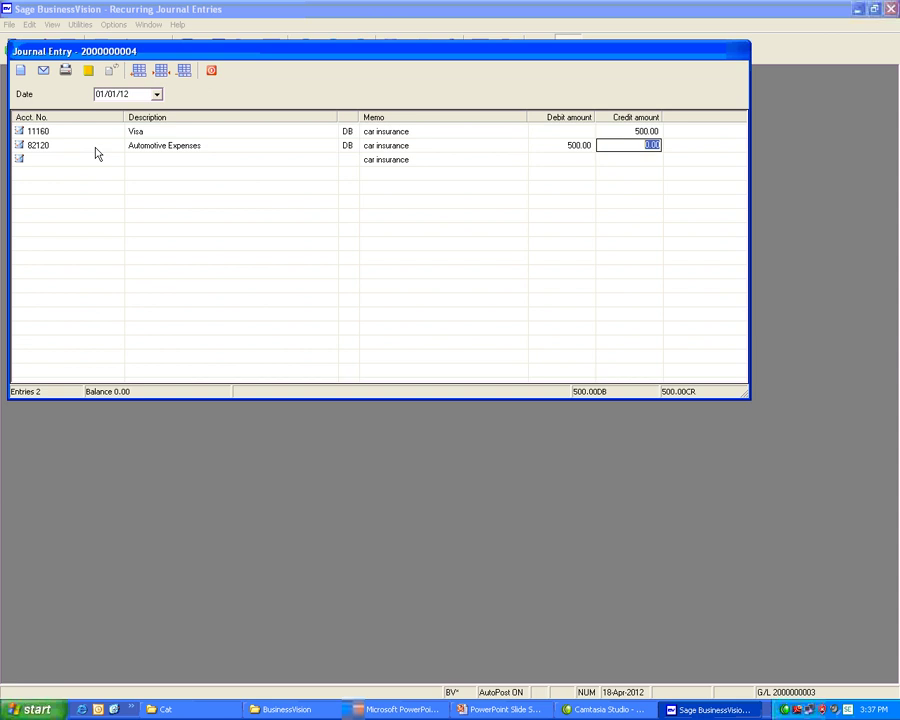
{"action": "left_click", "coordinate": [45, 74]}
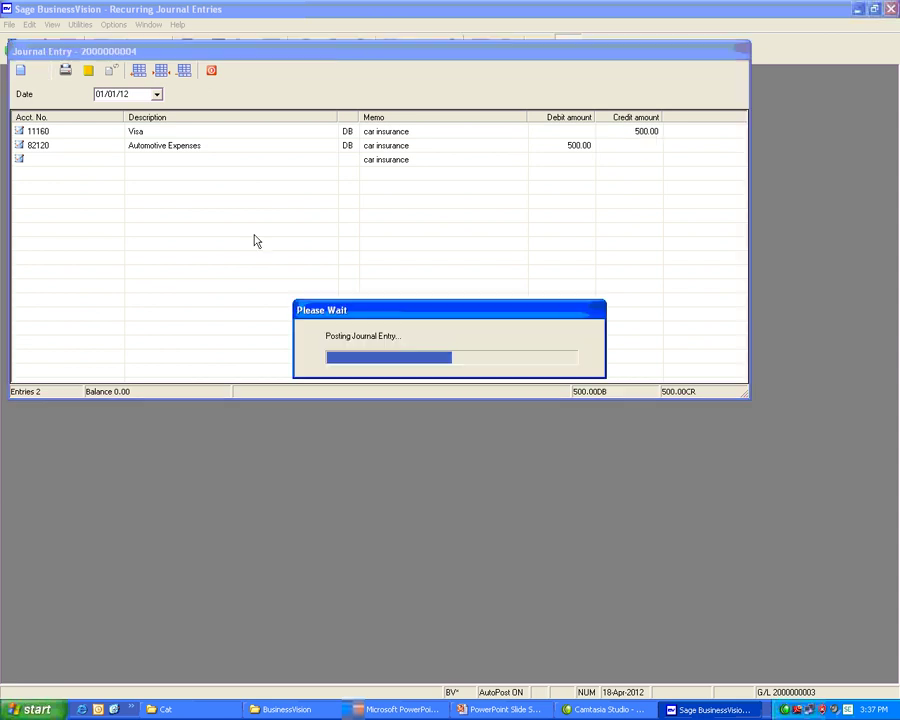
{"action": "left_click", "coordinate": [211, 72]}
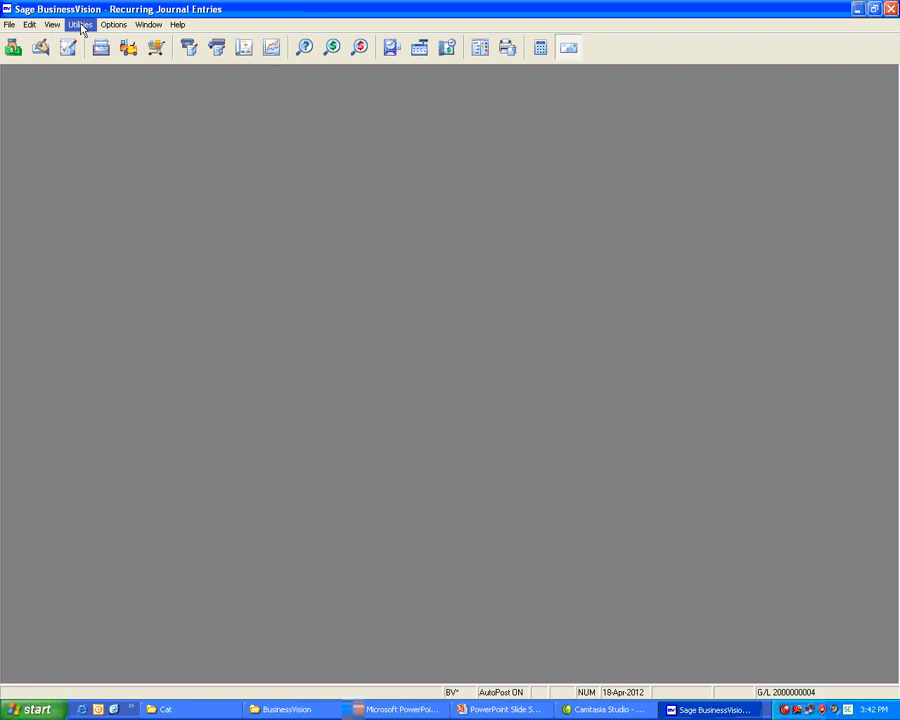
Create a new recurring journal entry template based on the newly posted car insurance G/L transaction.
{"action": "left_click", "coordinate": [81, 25]}
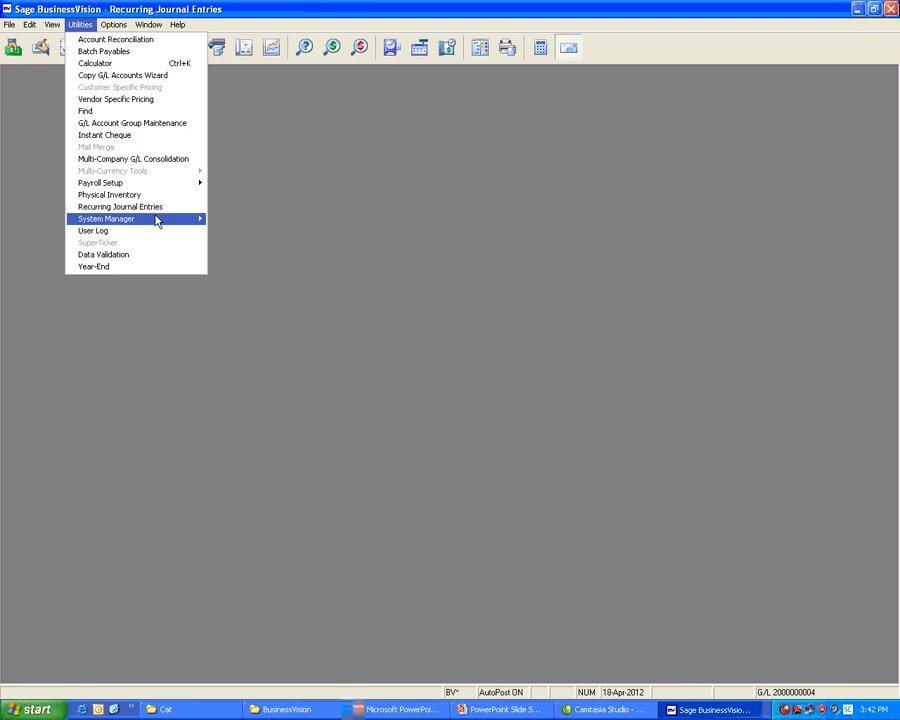
{"action": "left_click", "coordinate": [156, 208]}
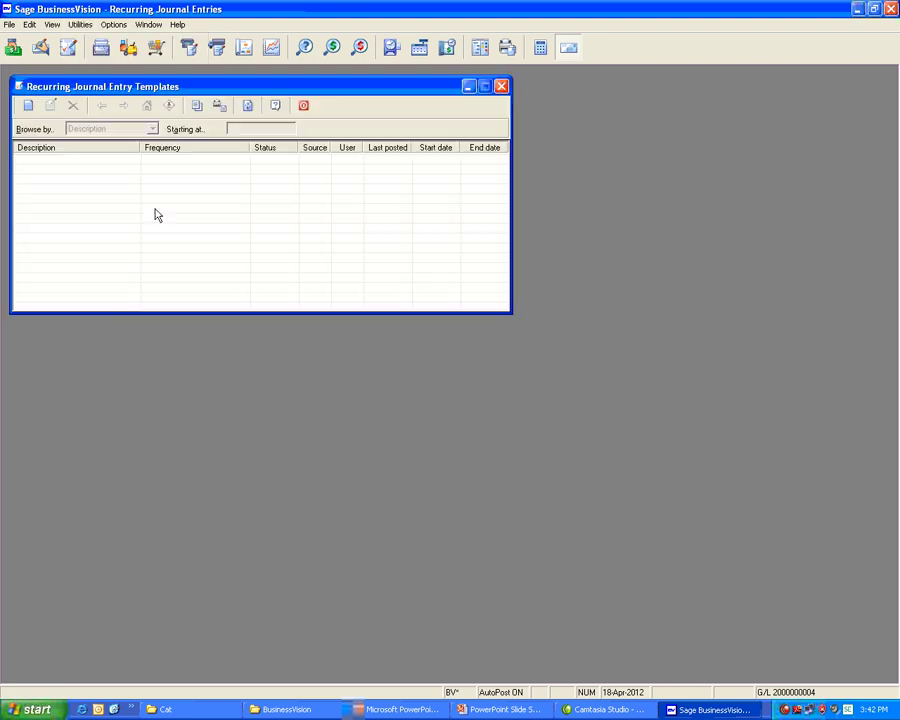
{"action": "left_click", "coordinate": [28, 106]}
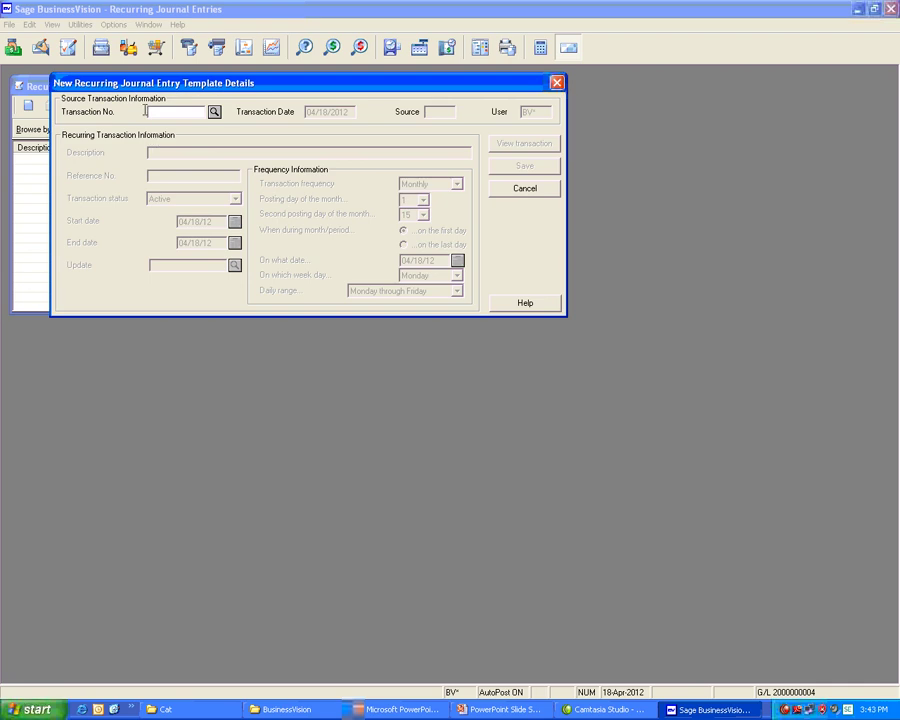
{"action": "left_click", "coordinate": [214, 113]}
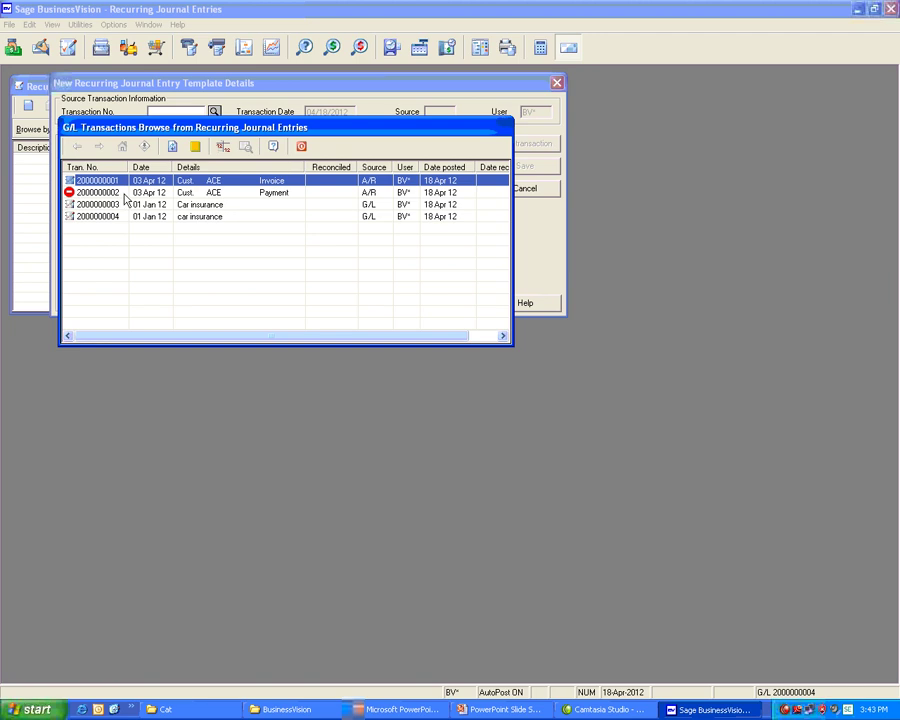
{"action": "left_click", "coordinate": [249, 193]}
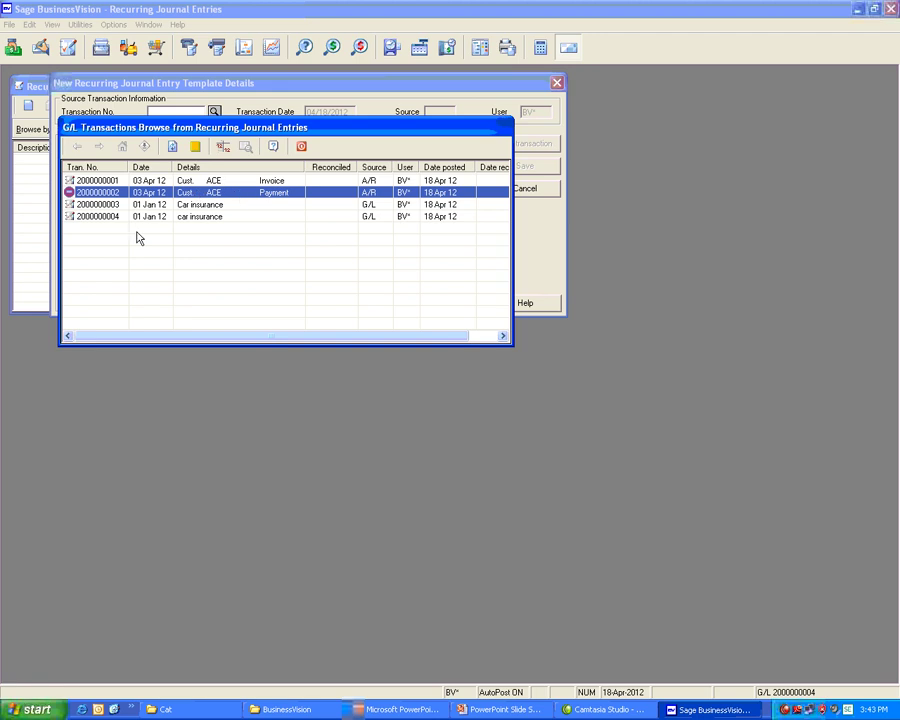
{"action": "left_click", "coordinate": [188, 222]}
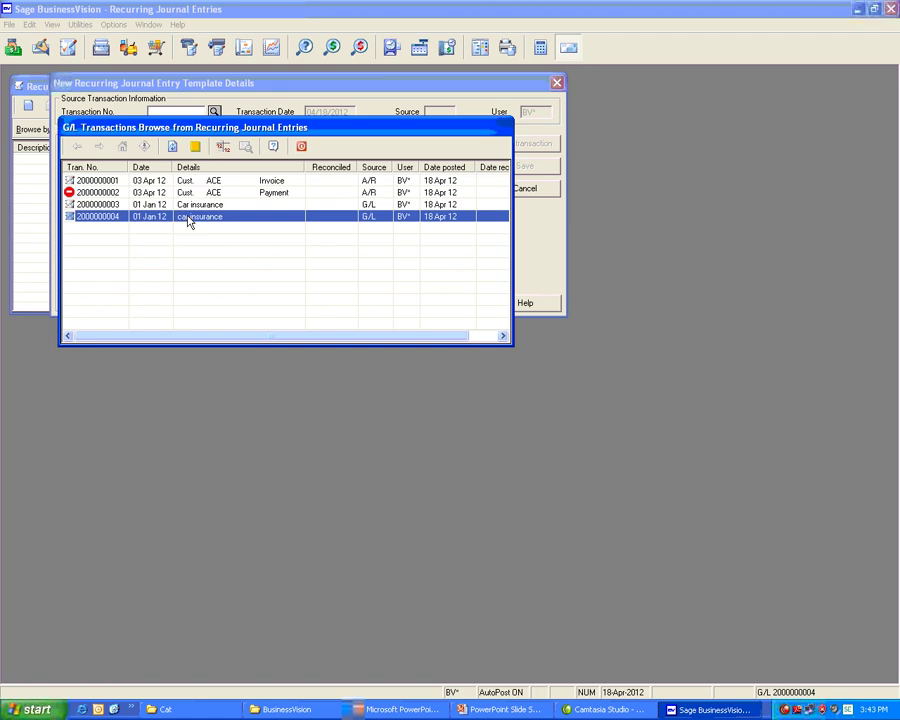
{"action": "double_click", "coordinate": [188, 222]}
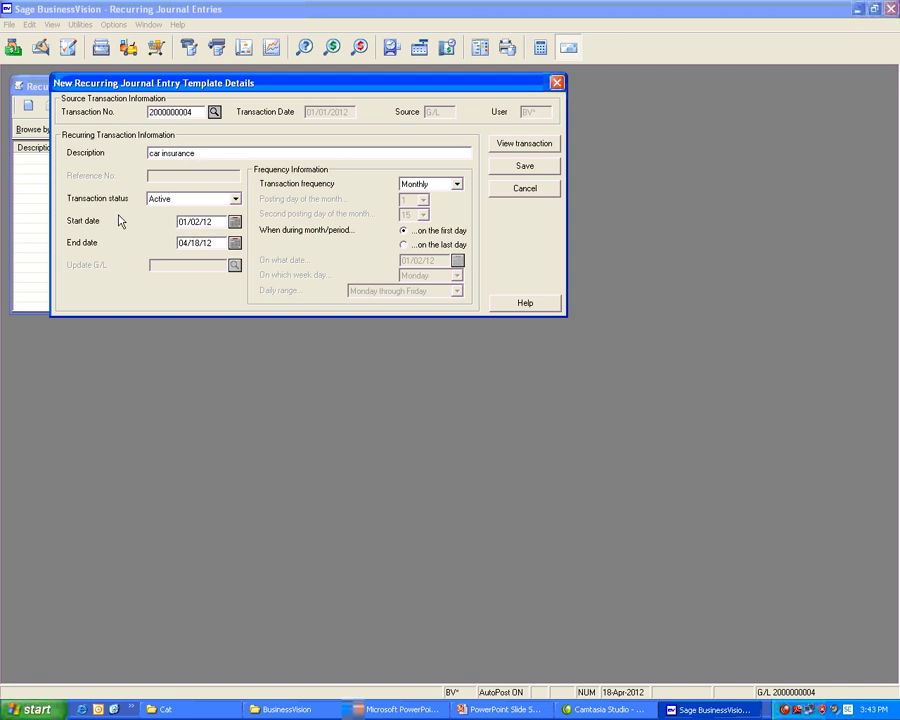
Set the template's transaction status to Active and its start date to 02/01/12.
{"action": "left_click", "coordinate": [236, 201]}
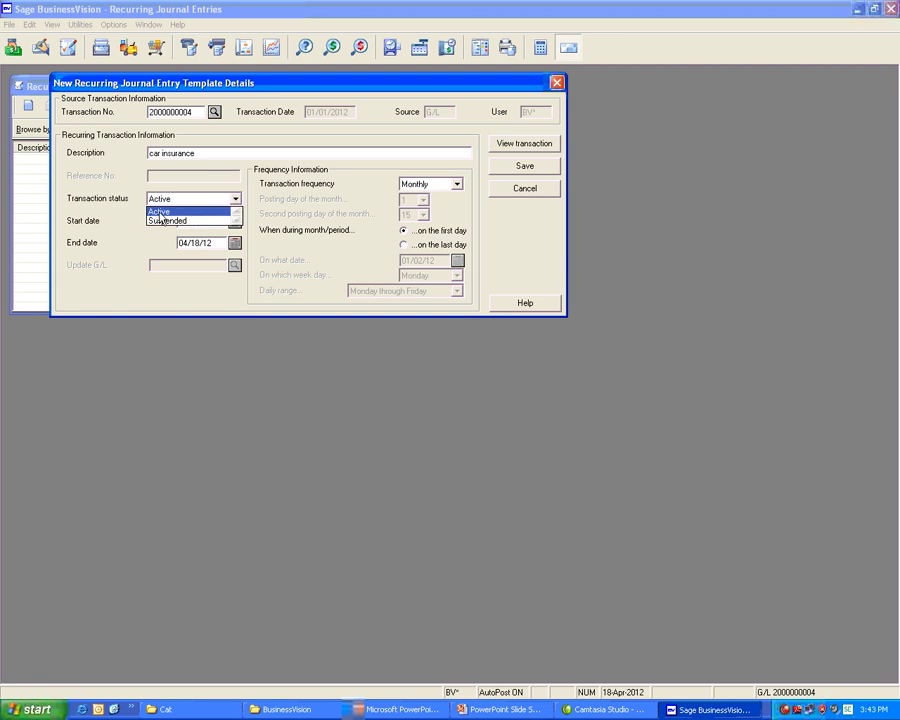
{"action": "left_click", "coordinate": [158, 211]}
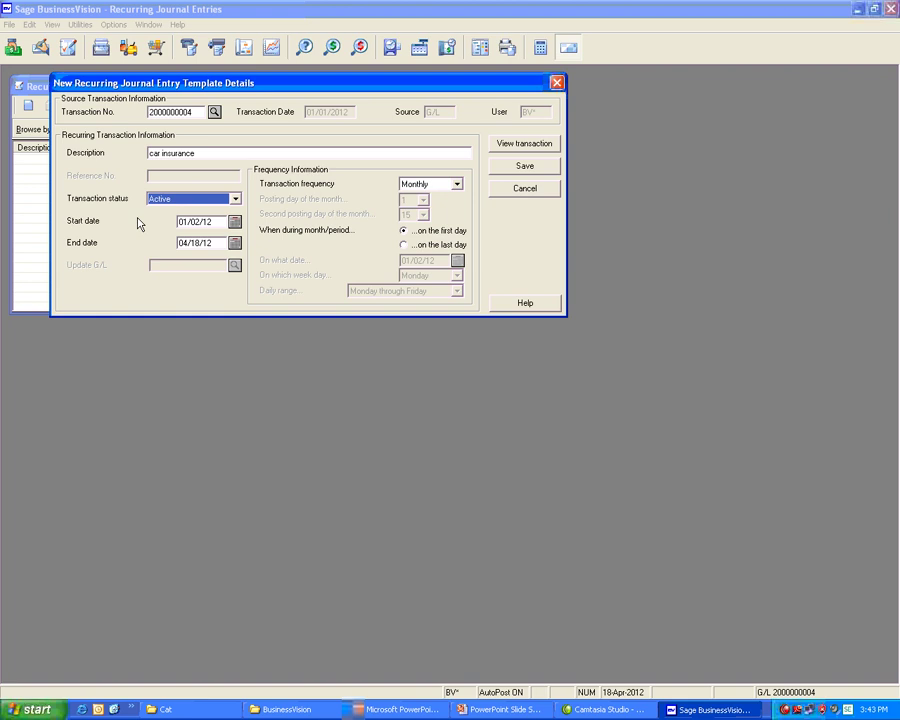
{"action": "left_click", "coordinate": [235, 222]}
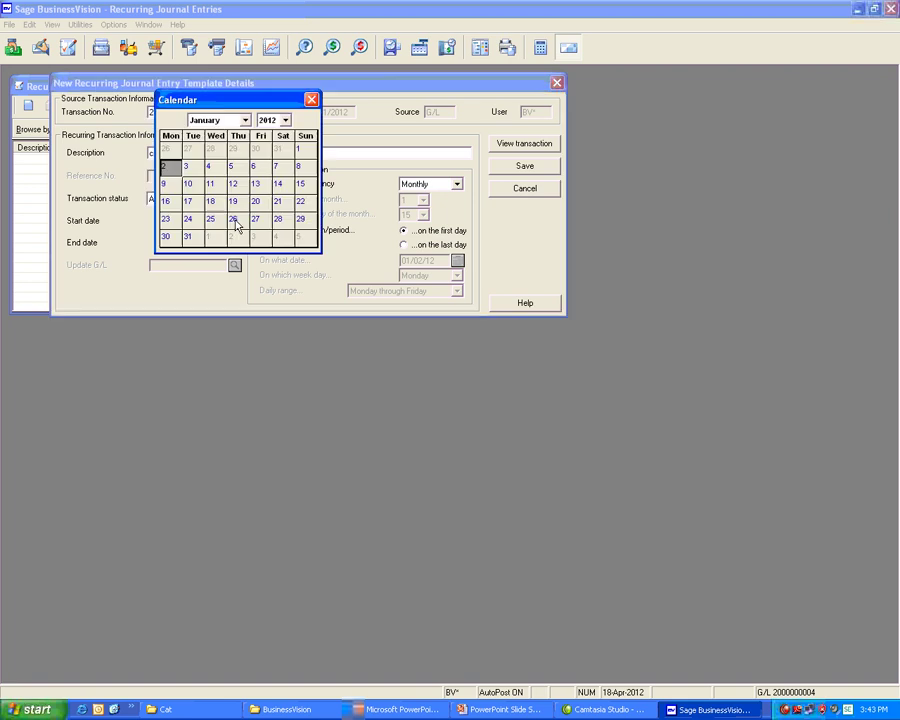
{"action": "left_click", "coordinate": [245, 120]}
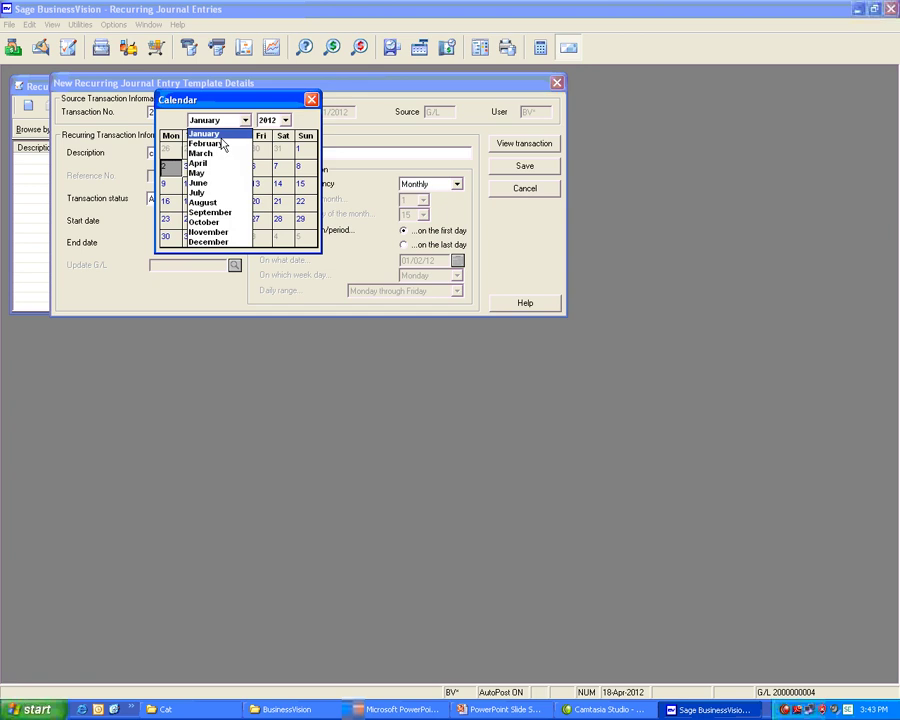
{"action": "left_click", "coordinate": [222, 146]}
{"action": "left_click", "coordinate": [207, 151]}
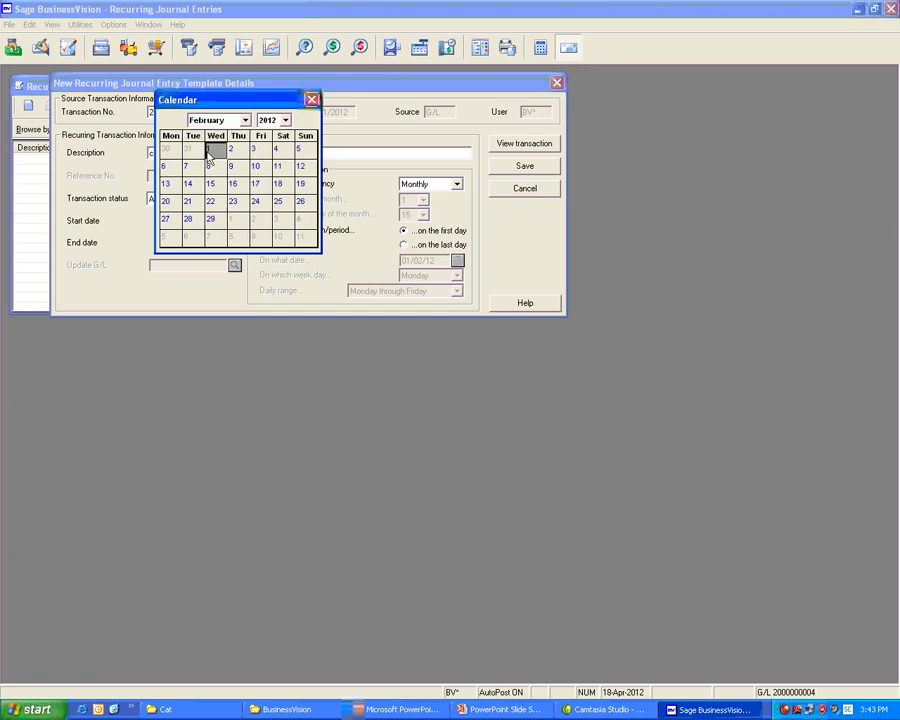
{"action": "left_click", "coordinate": [209, 153]}
Set the recurring template's end date to 12/31/12.
{"action": "left_click", "coordinate": [232, 243]}
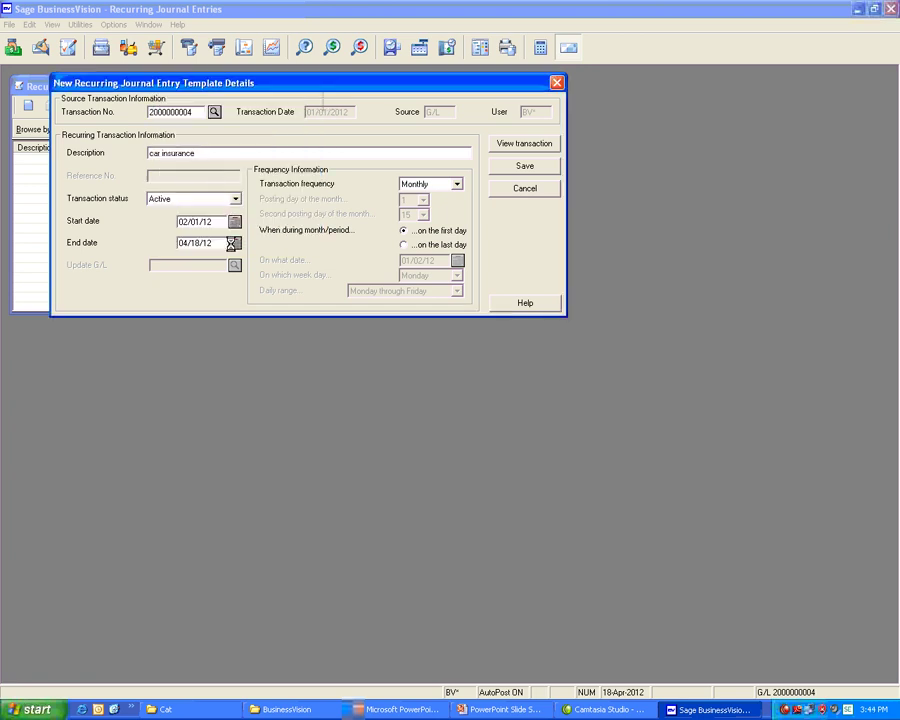
{"action": "left_click", "coordinate": [218, 120]}
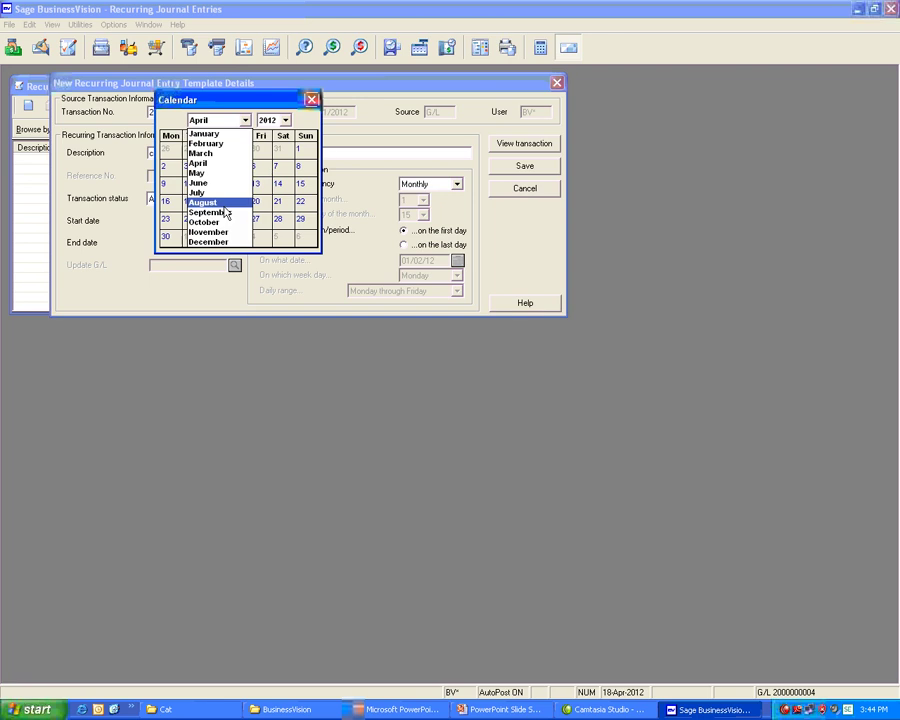
{"action": "left_click", "coordinate": [222, 243]}
{"action": "left_click", "coordinate": [172, 238]}
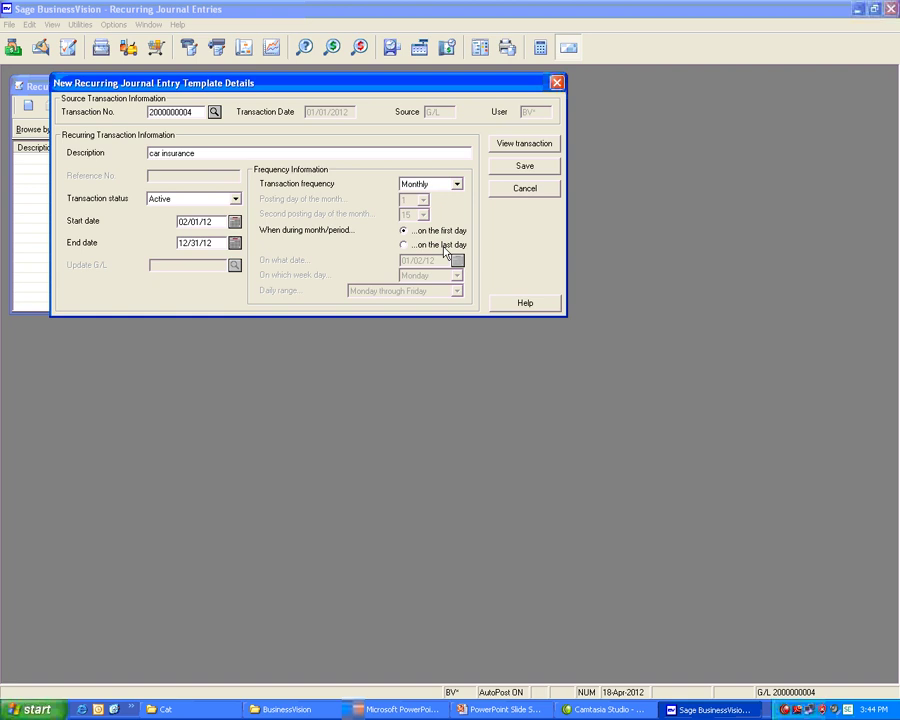
Review the source transaction's entries, set the template to post monthly on the first day, and save it.
{"action": "left_click", "coordinate": [511, 144]}
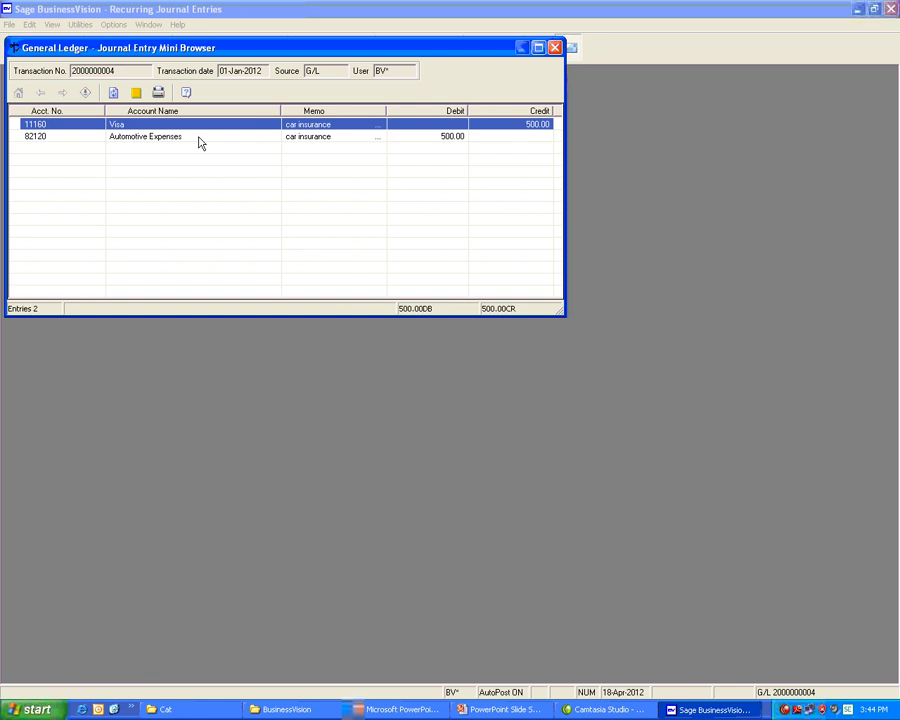
{"action": "left_click", "coordinate": [552, 47]}
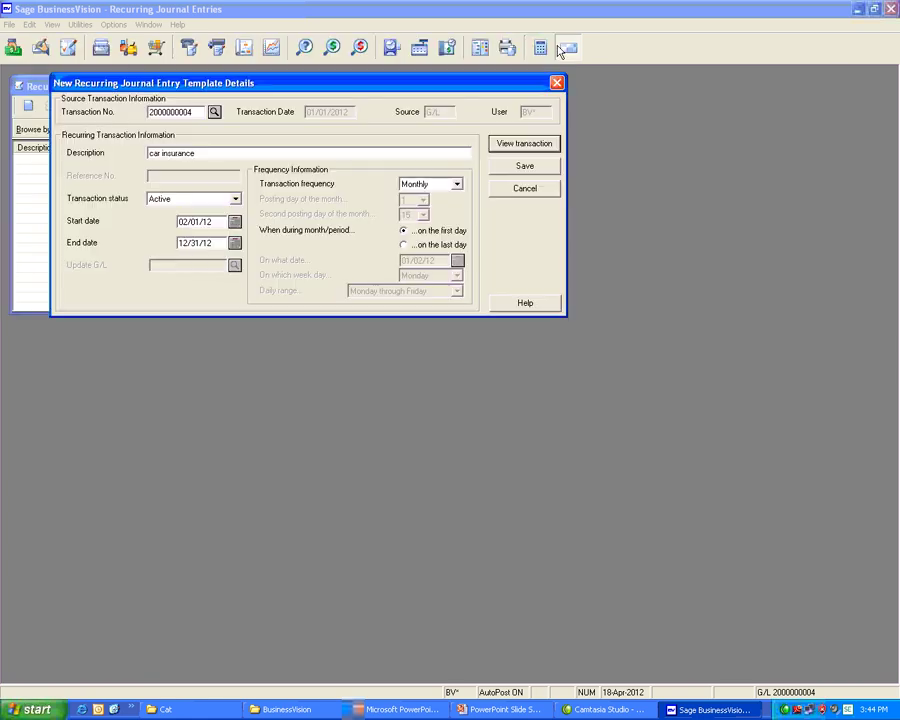
{"action": "left_click", "coordinate": [457, 186]}
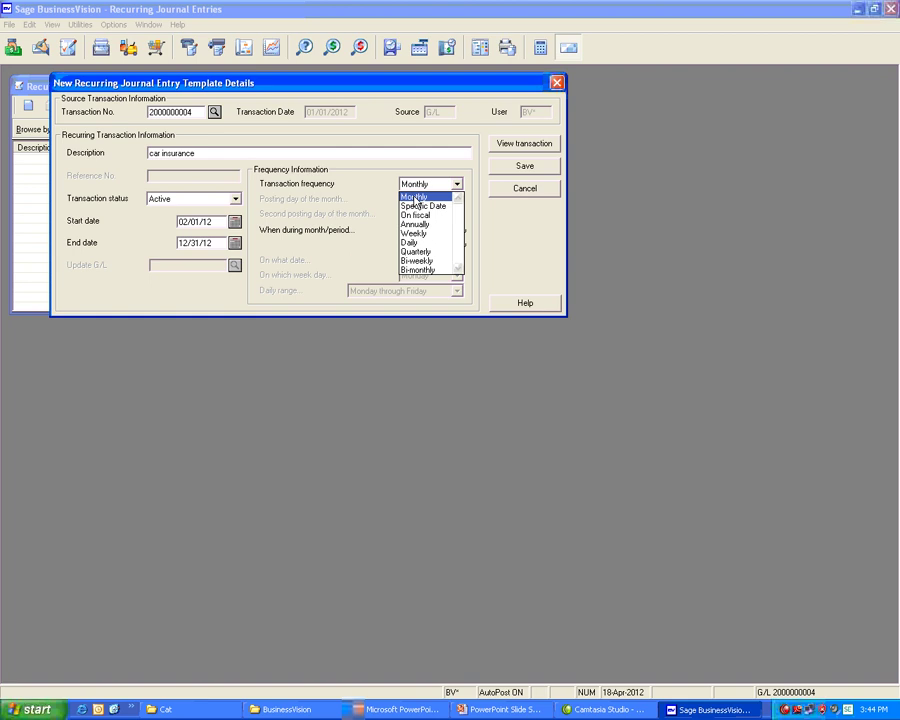
{"action": "left_click", "coordinate": [418, 198]}
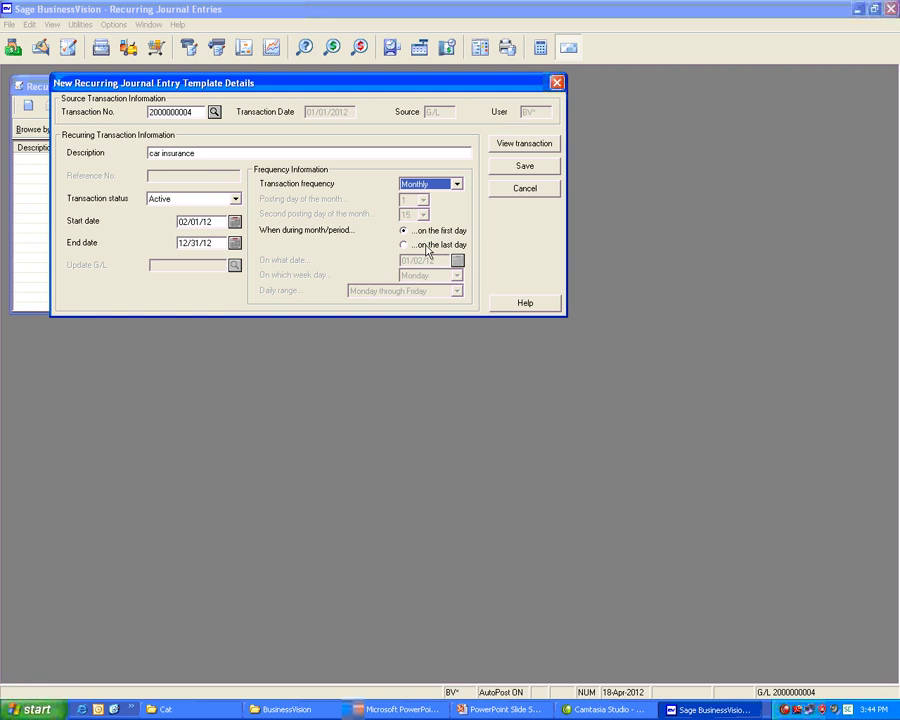
{"action": "left_click", "coordinate": [404, 233]}
{"action": "left_click", "coordinate": [508, 167]}
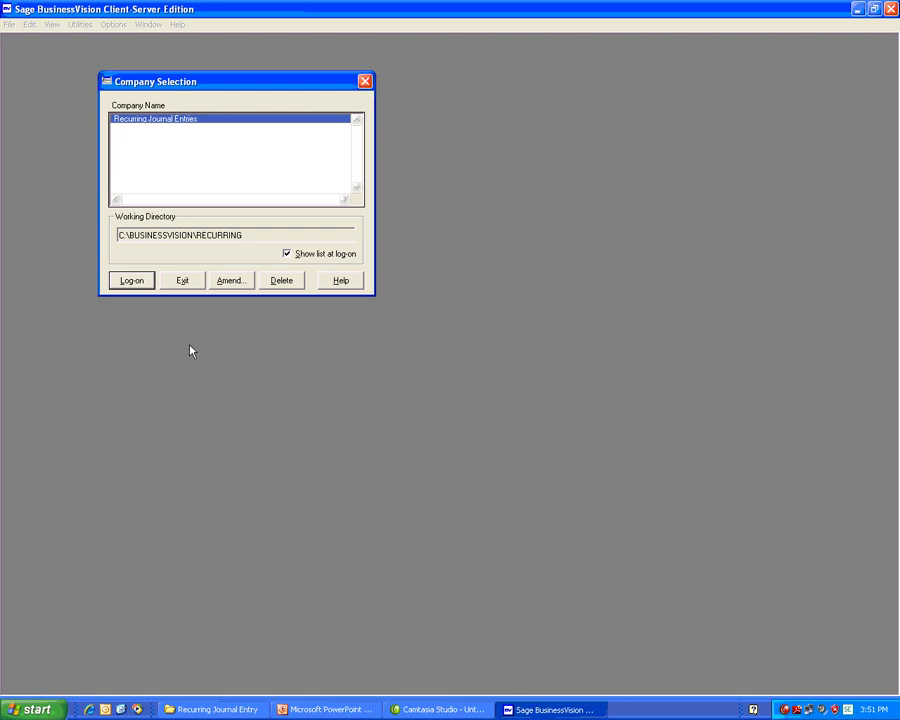
Log on to the Recurring Journal Entries company by entering the user ID and the account password.
{"action": "left_click", "coordinate": [122, 285]}
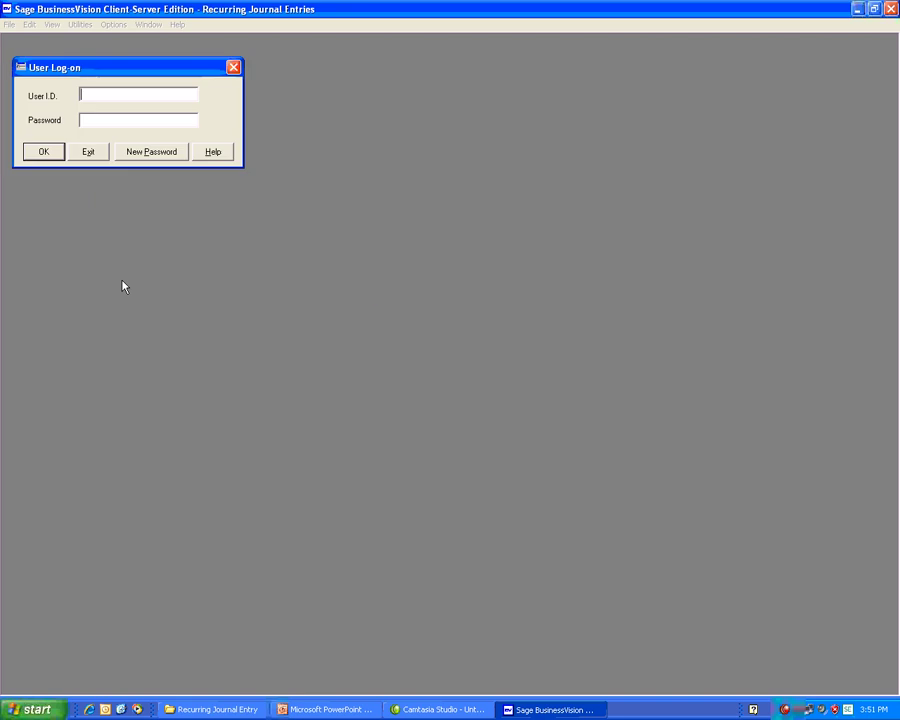
{"action": "type", "text": "BUSINESS"}
{"action": "key", "text": "Tab"}
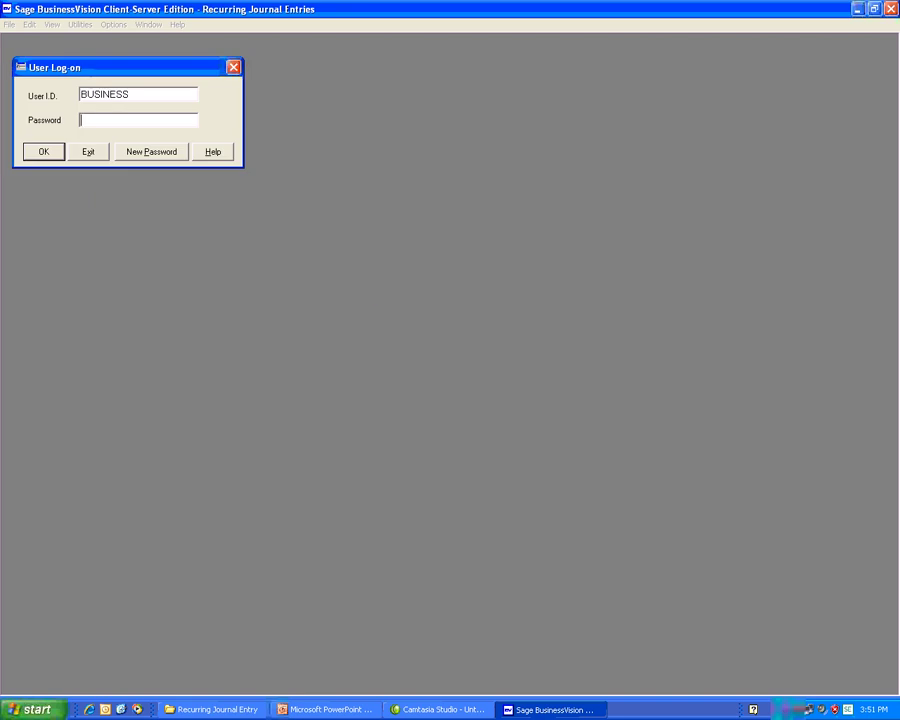
{"action": "type", "text": "*******"}
{"action": "left_click", "coordinate": [44, 152]}
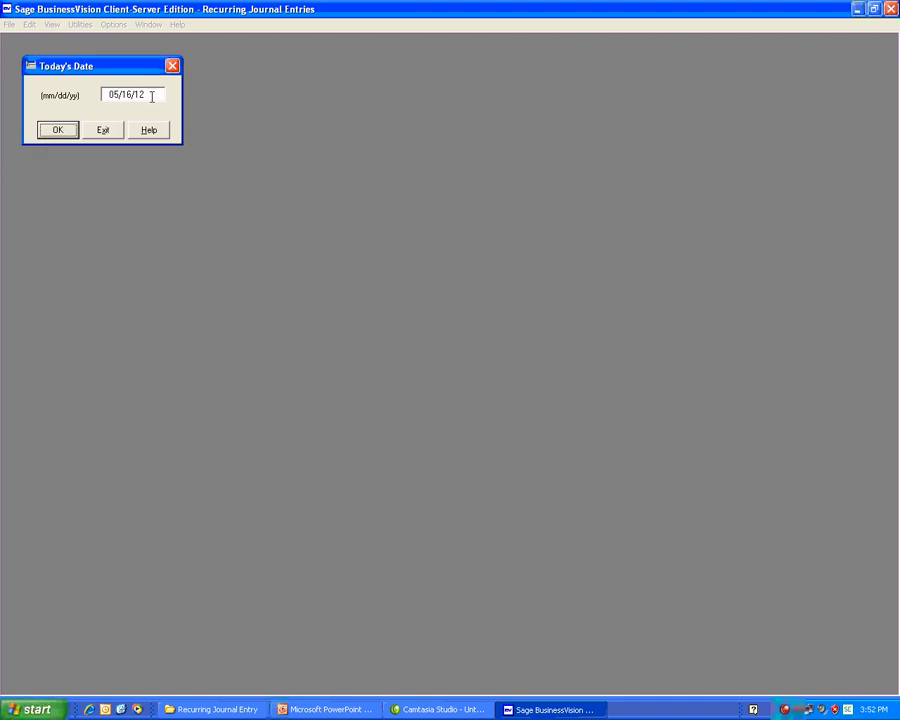
Set today's date for the session to 04/18/12 and confirm it.
{"action": "double_click", "coordinate": [152, 97]}
{"action": "type", "text": "04/"}
{"action": "left_click", "coordinate": [62, 136]}
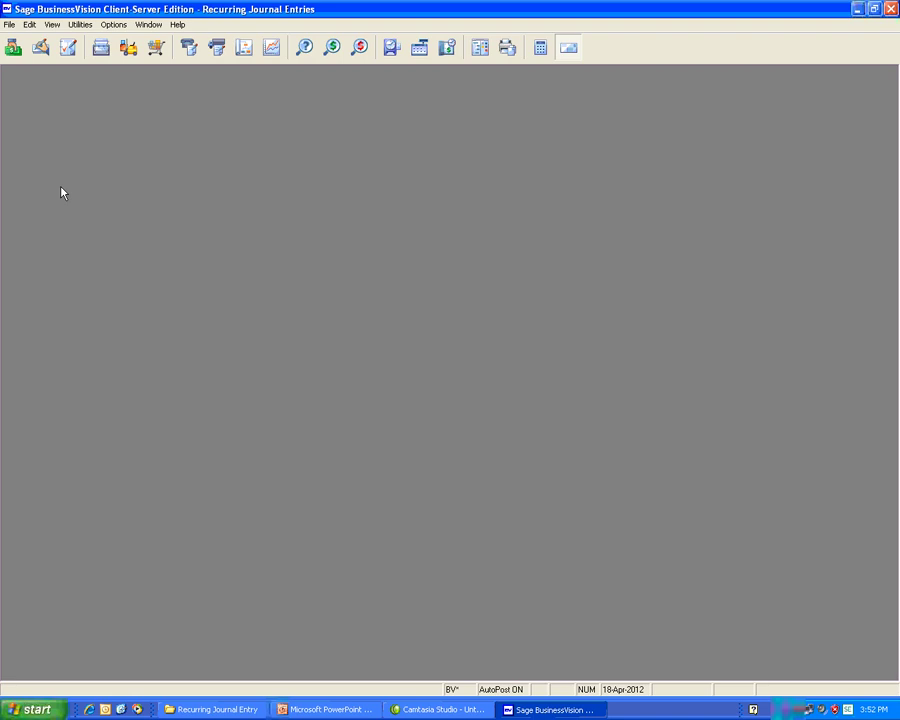
Open general ledger account 11160 (Visa), examine its balances, and drill into the February 2012 net change.
{"action": "left_click", "coordinate": [67, 47]}
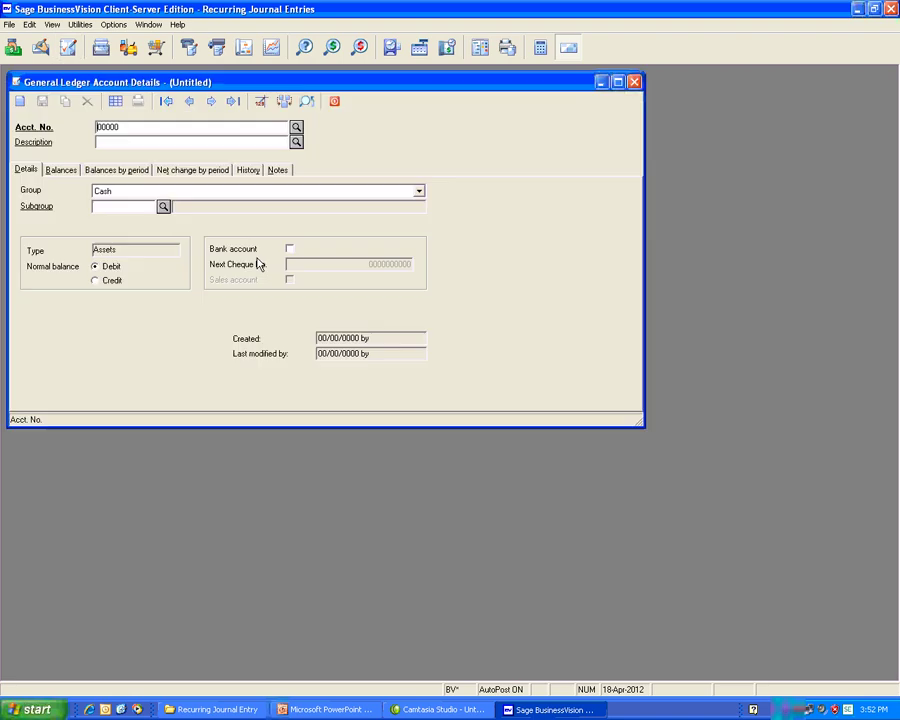
{"action": "left_click", "coordinate": [296, 127]}
{"action": "double_click", "coordinate": [232, 224]}
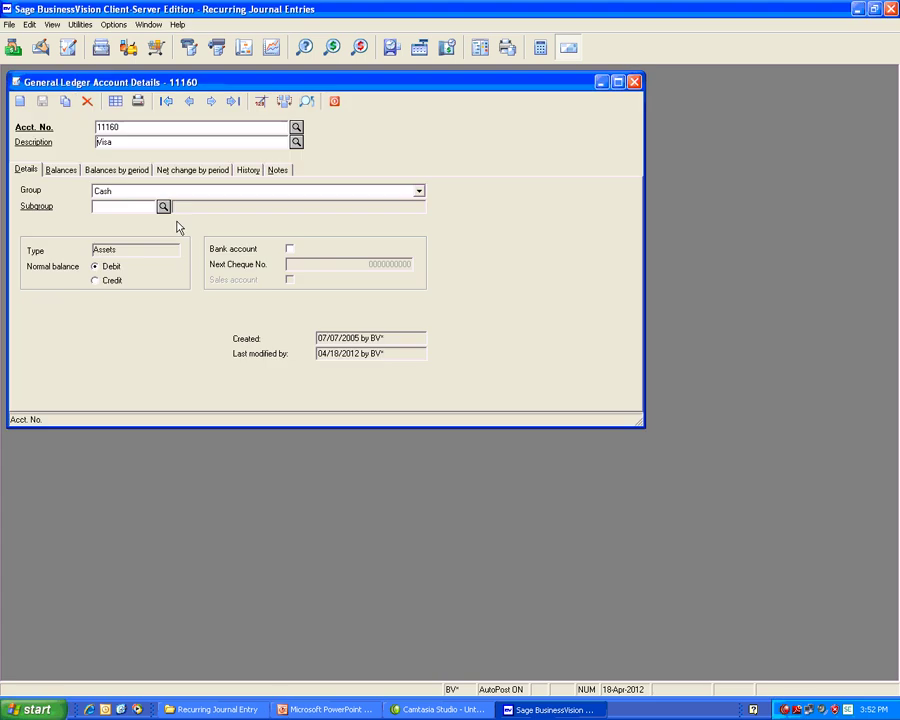
{"action": "left_click", "coordinate": [61, 170]}
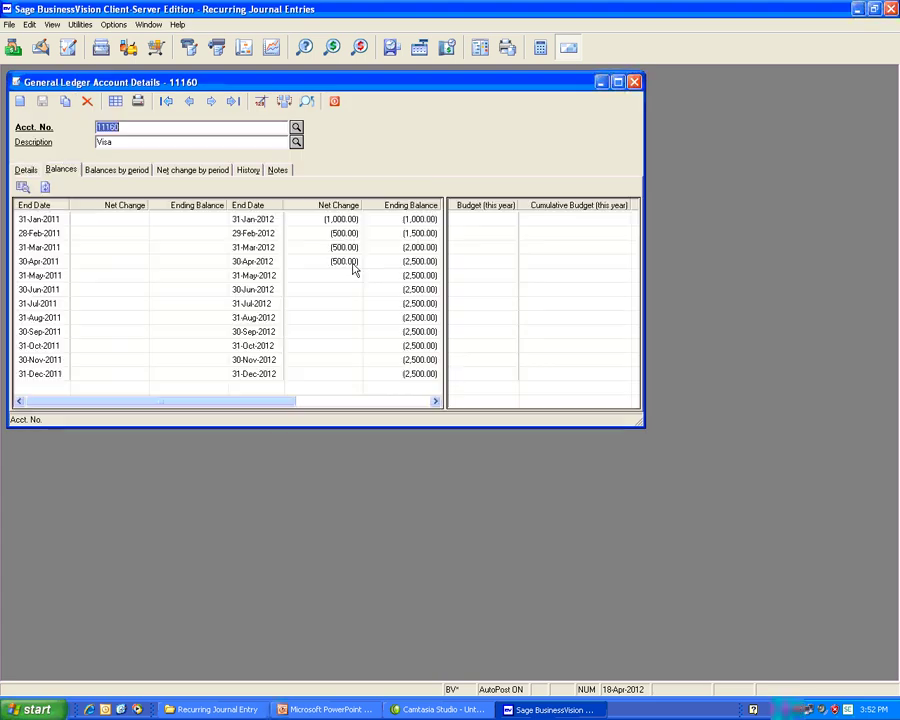
{"action": "double_click", "coordinate": [338, 232]}
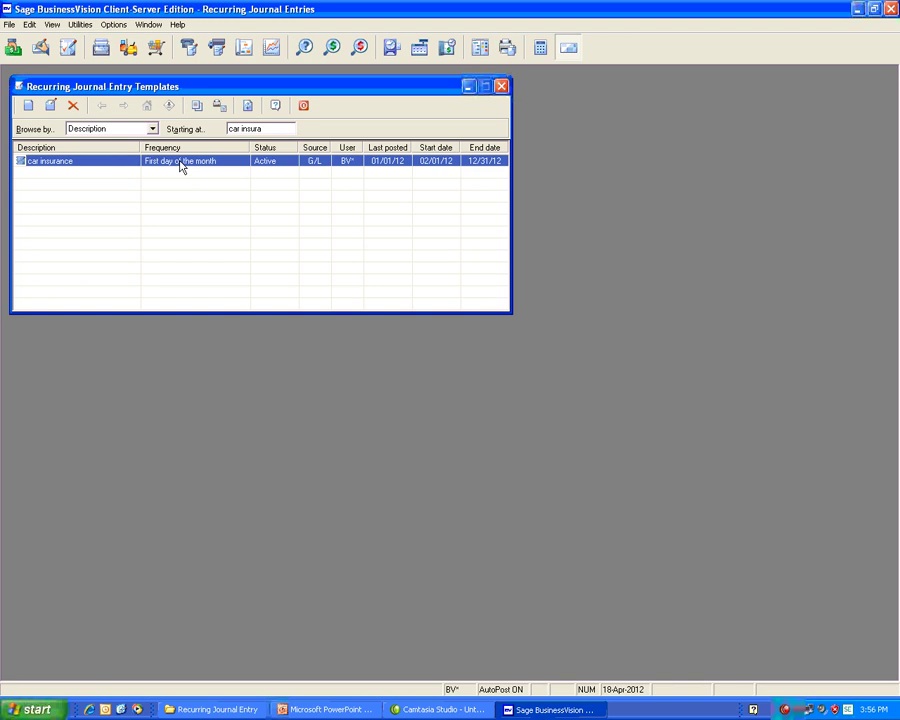
Change the car insurance recurring template's transaction status to Suspended, save it, and delete the template.
{"action": "double_click", "coordinate": [180, 166]}
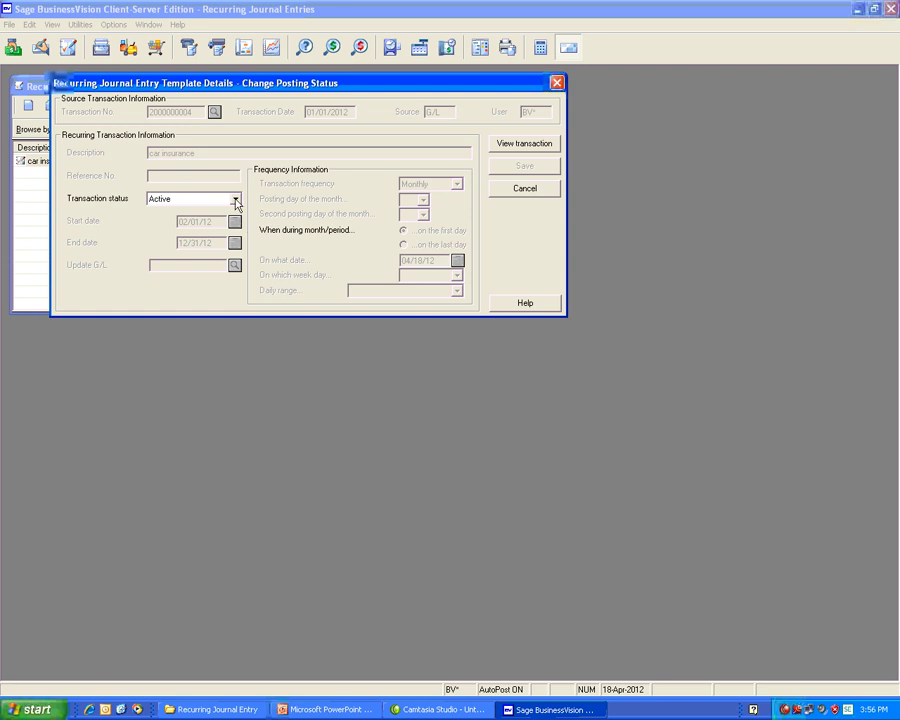
{"action": "left_click", "coordinate": [236, 201]}
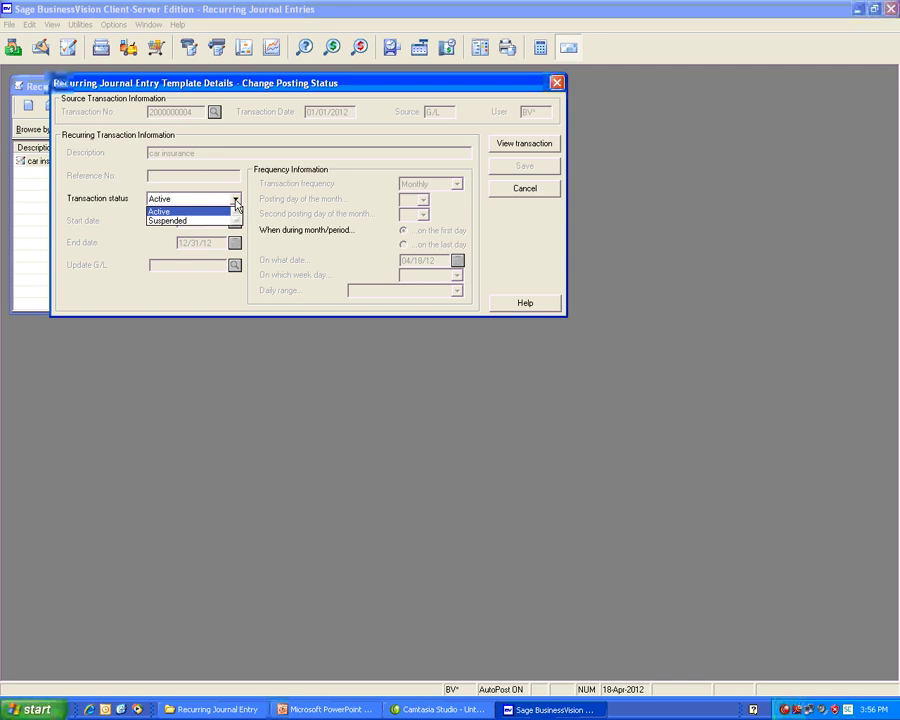
{"action": "left_click", "coordinate": [170, 221]}
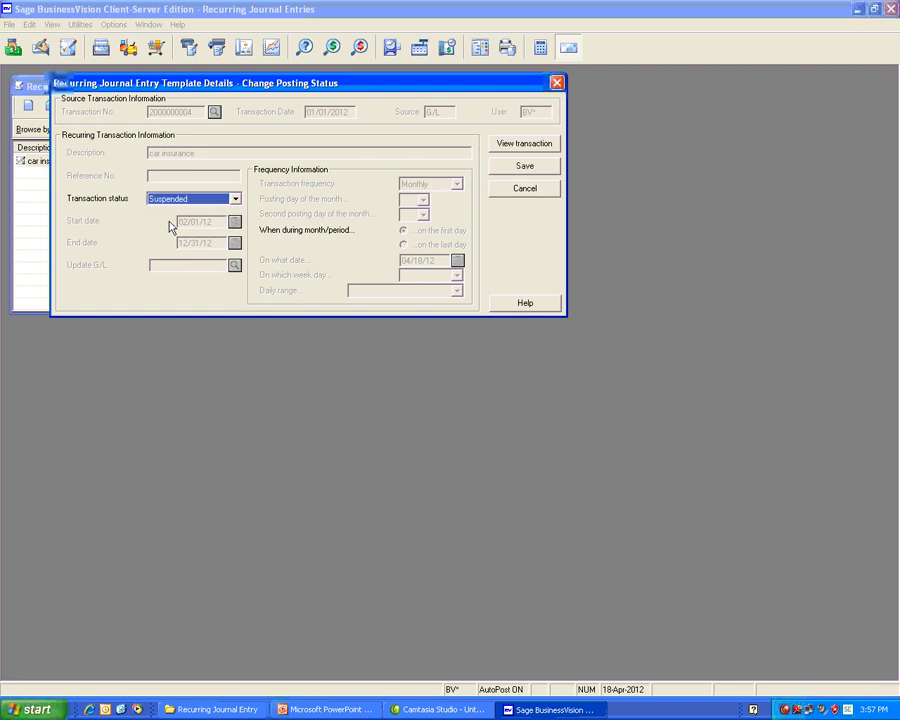
{"action": "left_click", "coordinate": [510, 169]}
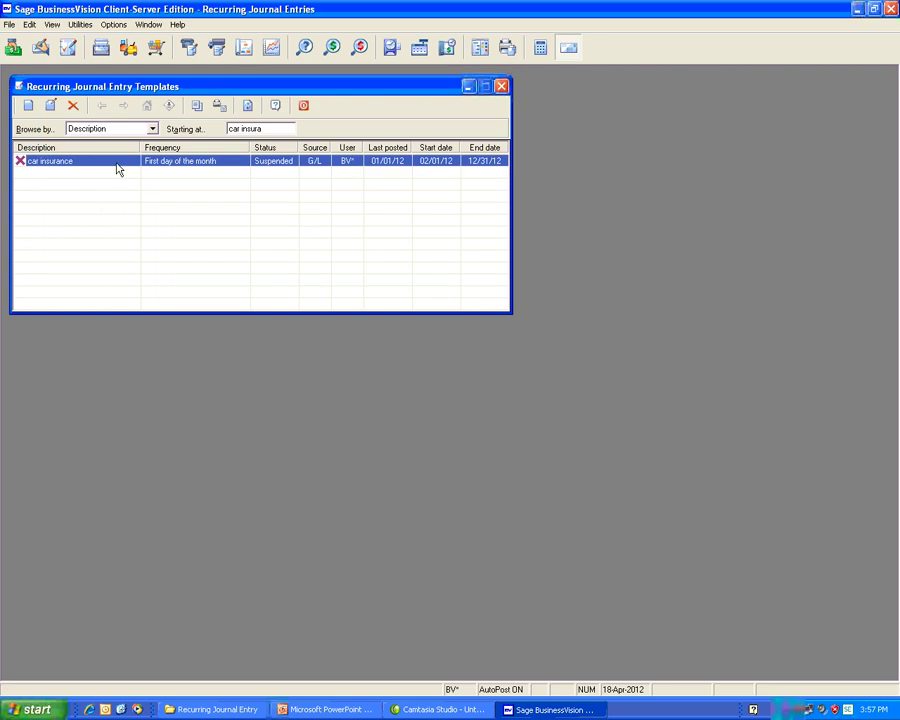
{"action": "left_click", "coordinate": [72, 108]}
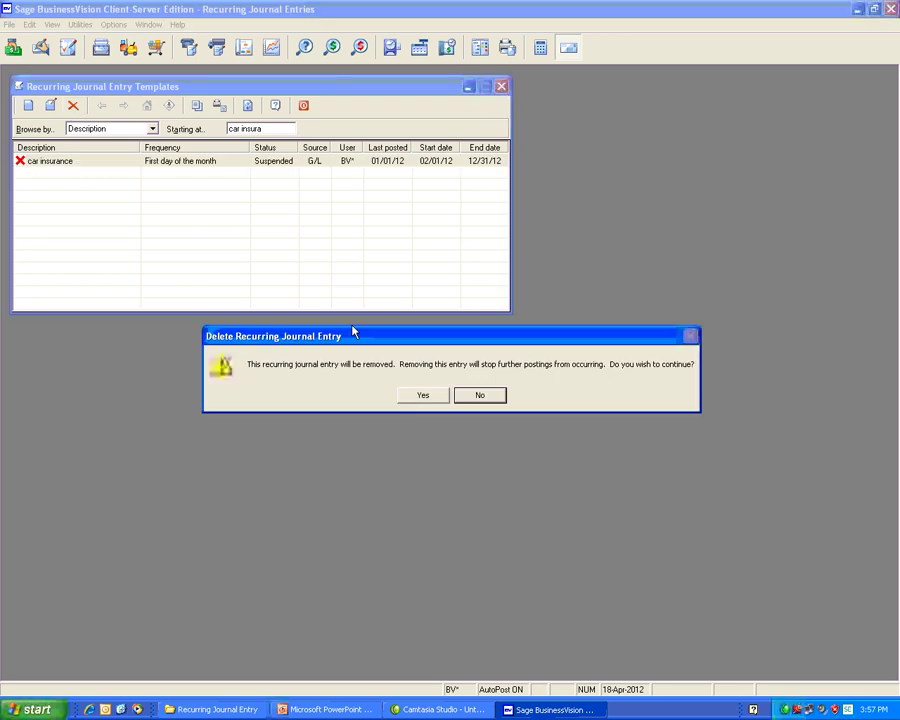
{"action": "left_click", "coordinate": [423, 397]}
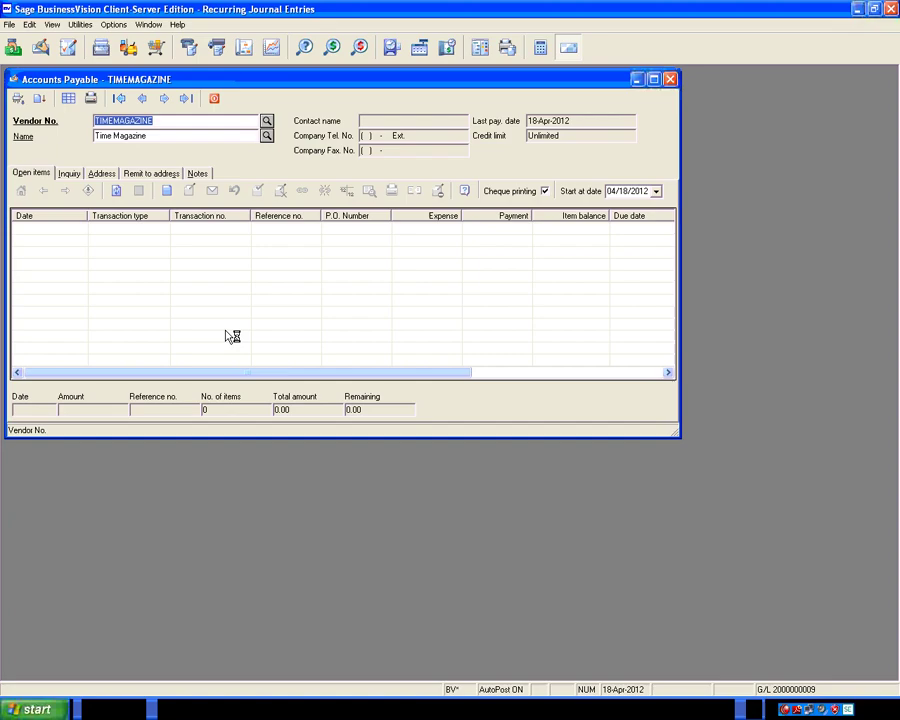
Start a new accounts payable invoice for vendor TIMEMAGAZINE and date it 02/15/12.
{"action": "left_click", "coordinate": [168, 191]}
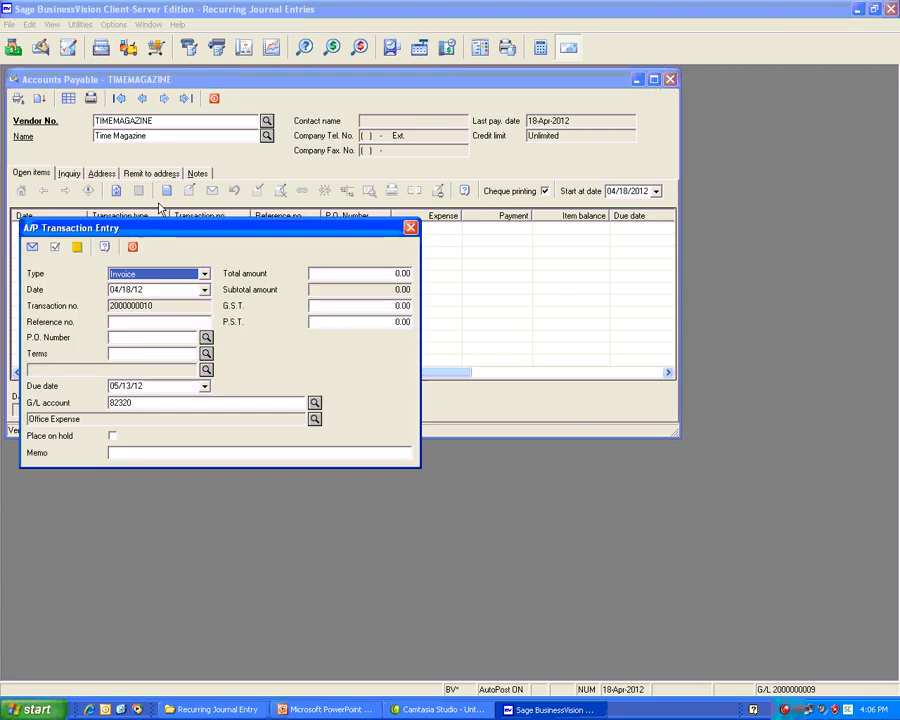
{"action": "left_click", "coordinate": [204, 290]}
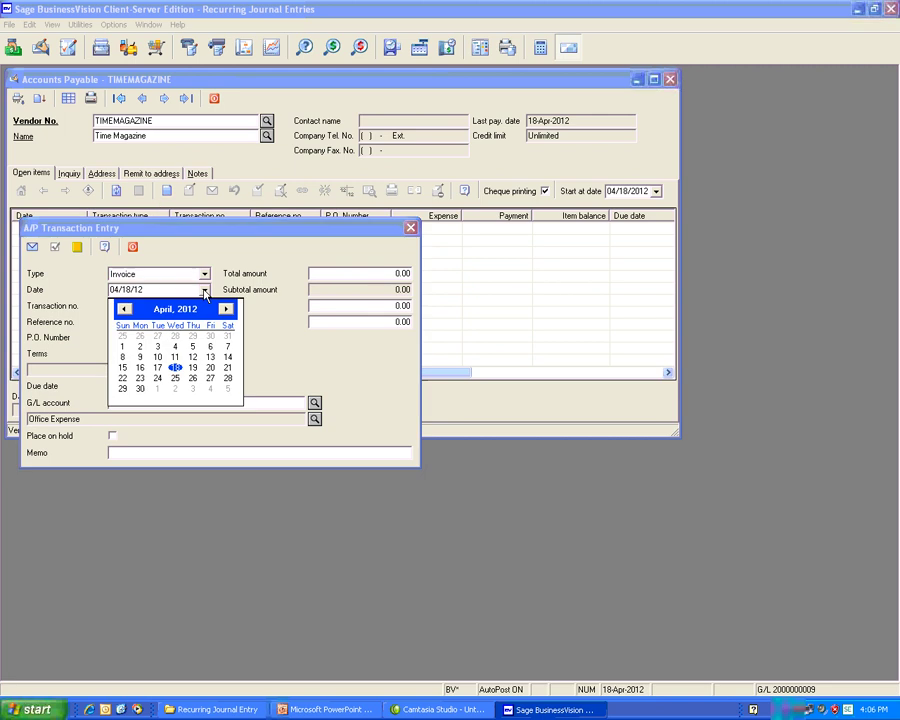
{"action": "left_click", "coordinate": [124, 309]}
{"action": "left_click", "coordinate": [124, 309]}
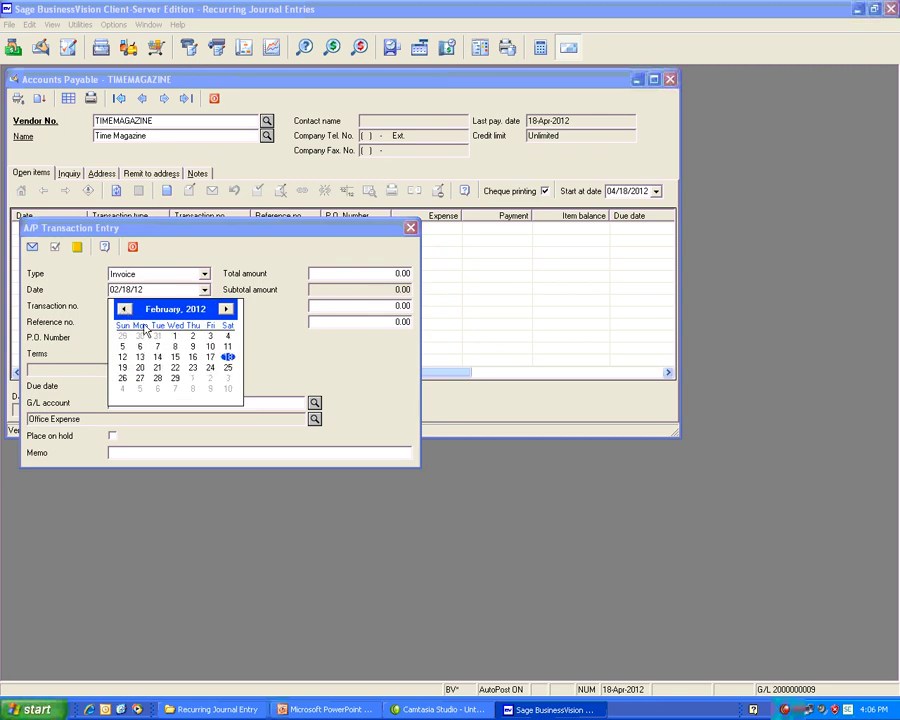
{"action": "left_click", "coordinate": [175, 357]}
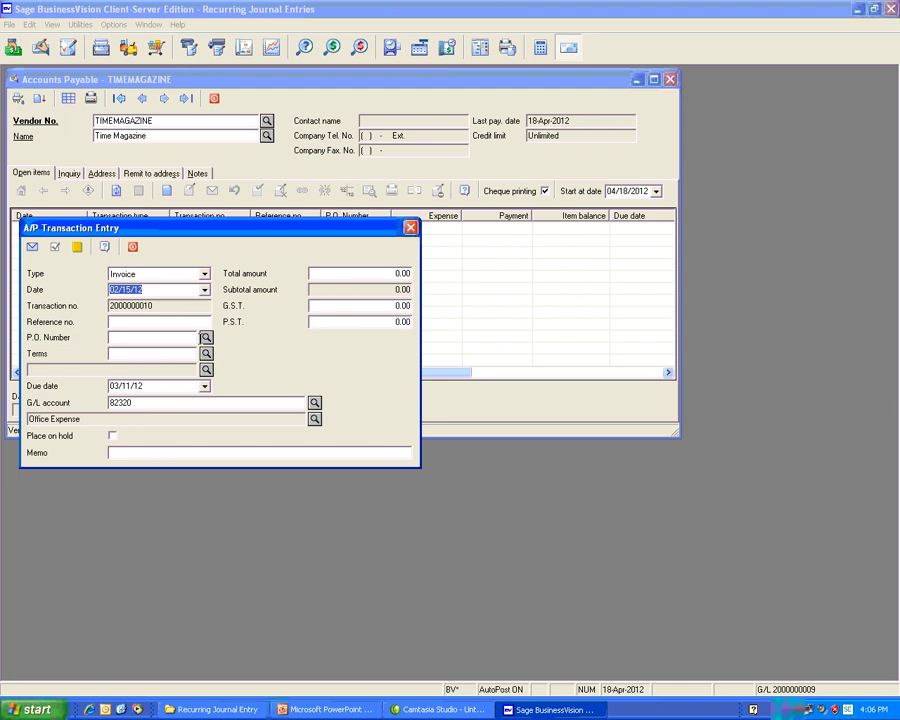
Enter a total amount of 35.00 on the invoice, post it, and close the Accounts Payable window.
{"action": "left_click", "coordinate": [352, 279]}
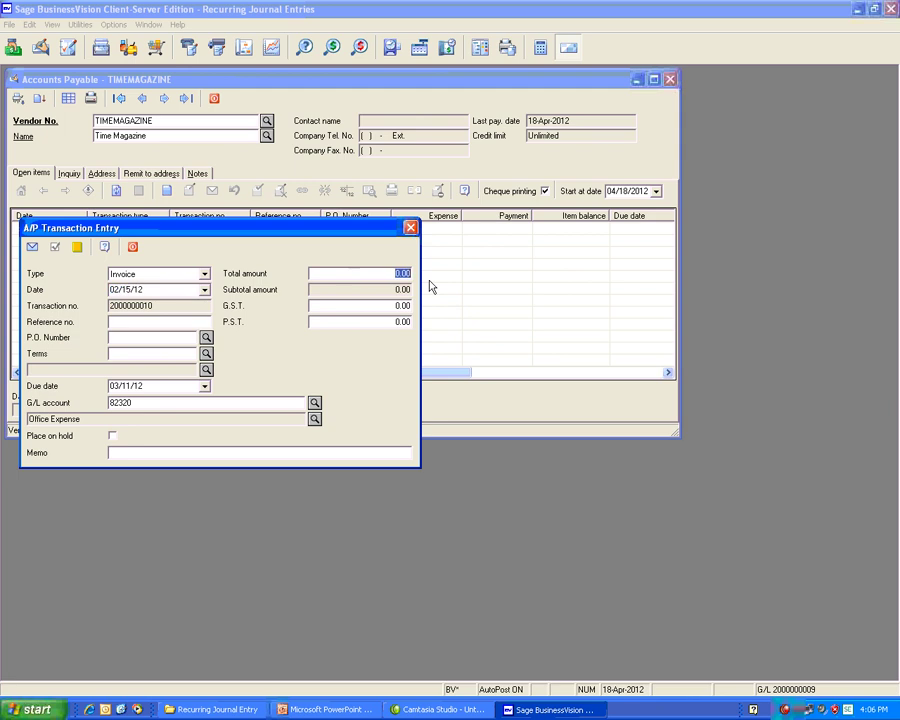
{"action": "type", "text": "35"}
{"action": "key", "text": "Tab"}
{"action": "left_click", "coordinate": [32, 248]}
{"action": "left_click", "coordinate": [400, 395]}
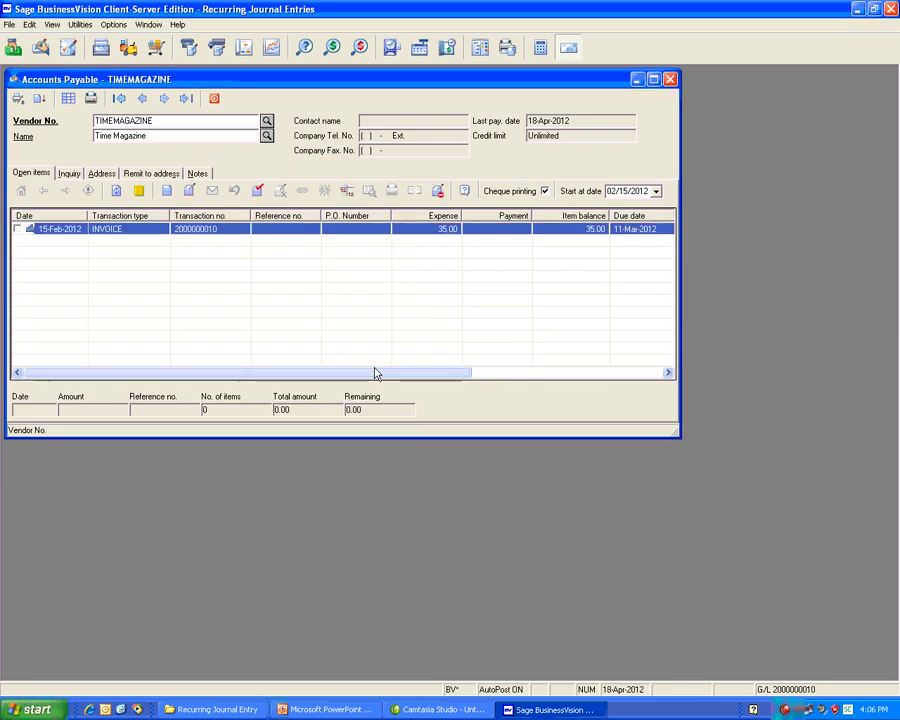
{"action": "key", "text": "Escape"}
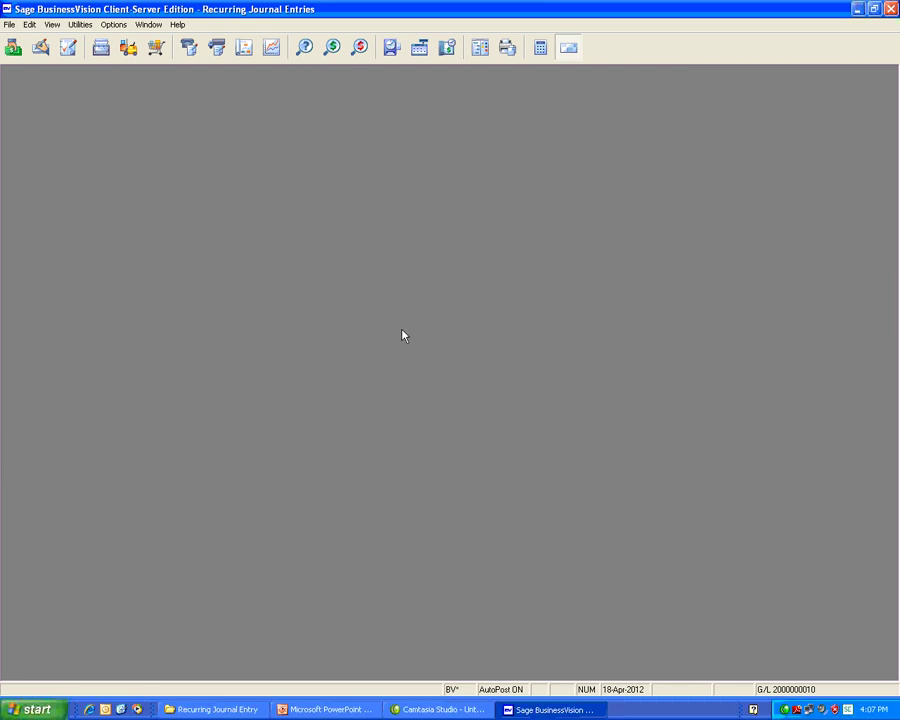
Create a new recurring journal entry template based on the 15 Feb 12 TIMEMAGAZINE invoice for 35.00.
{"action": "left_click", "coordinate": [80, 25]}
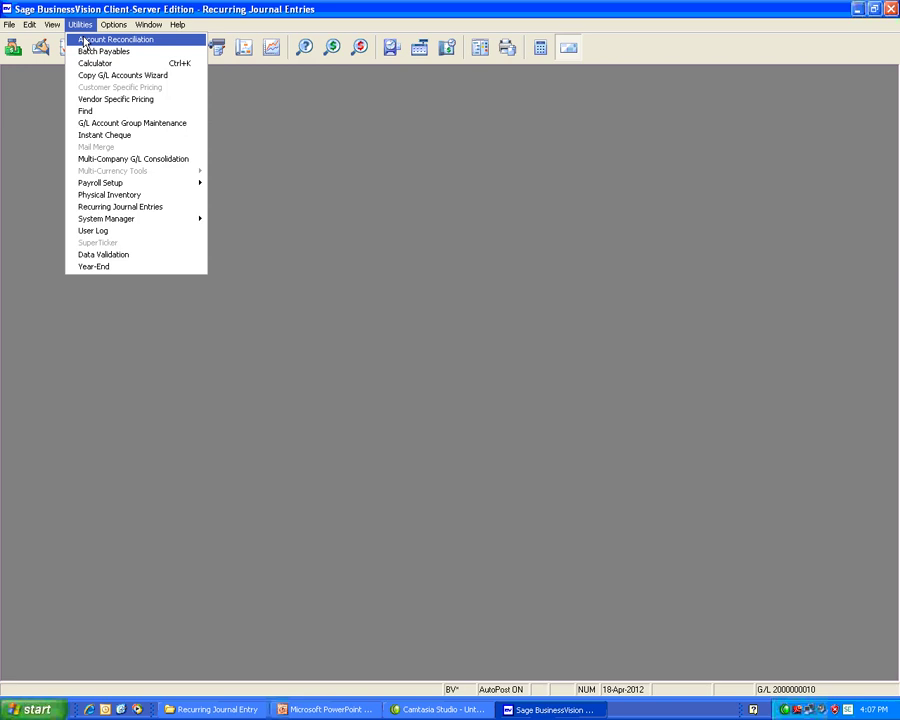
{"action": "left_click", "coordinate": [158, 207]}
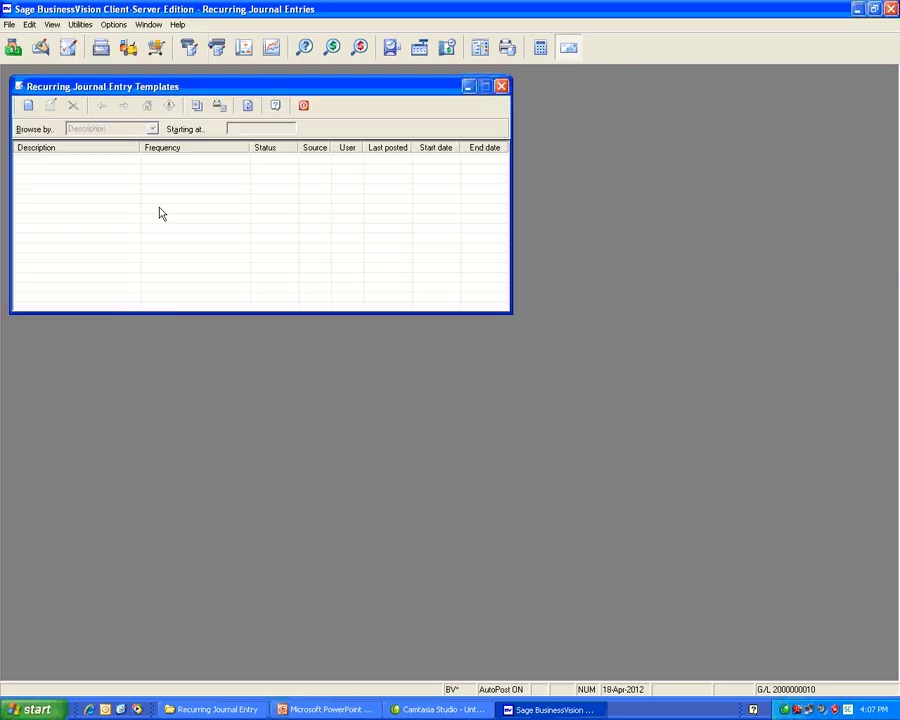
{"action": "left_click", "coordinate": [28, 105]}
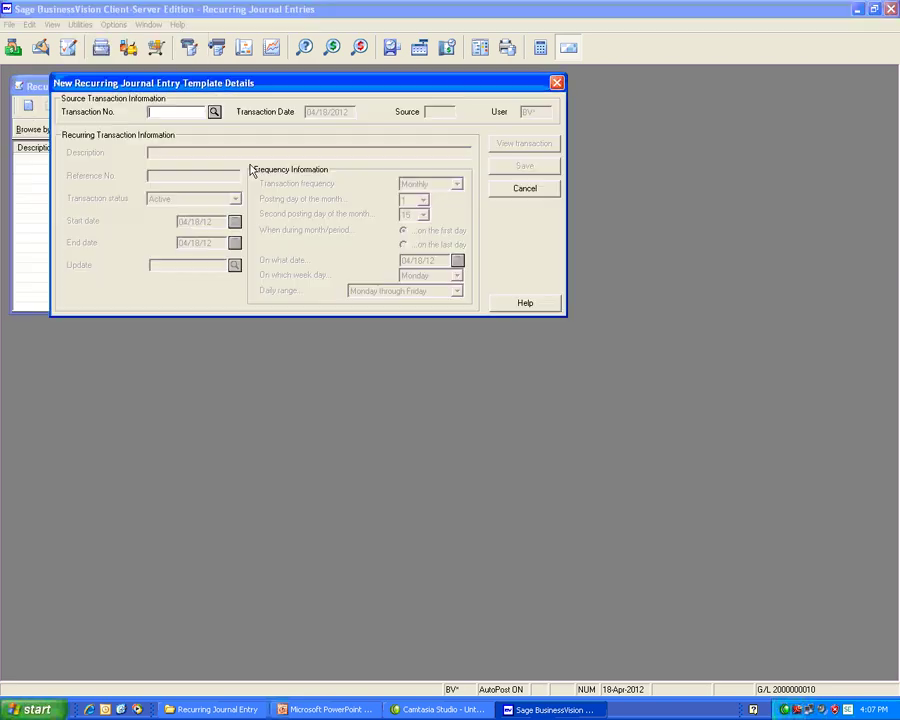
{"action": "left_click", "coordinate": [214, 111]}
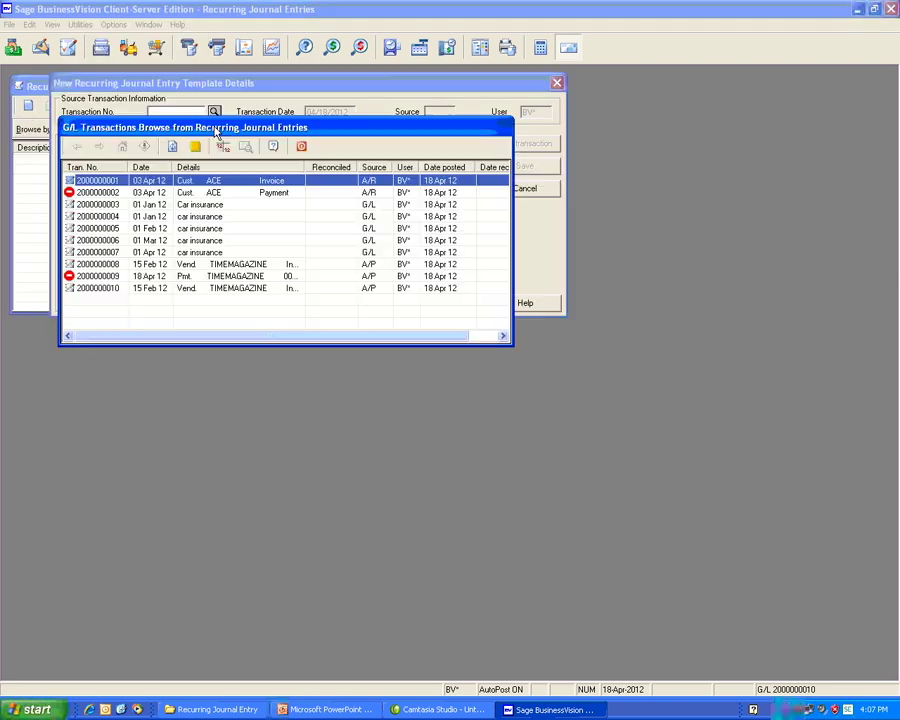
{"action": "left_click", "coordinate": [228, 288]}
{"action": "double_click", "coordinate": [228, 290]}
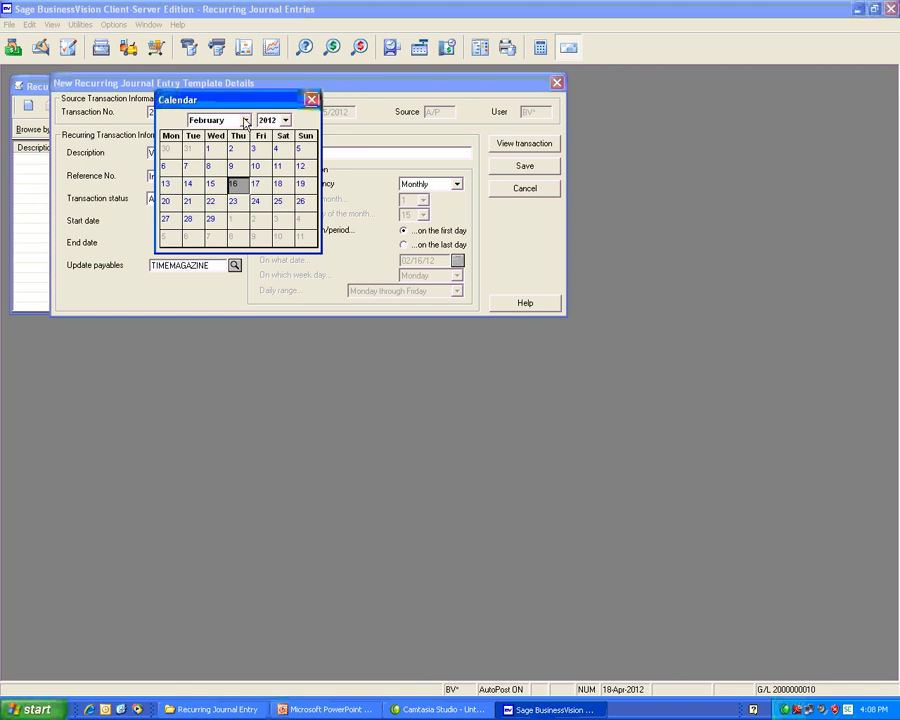
Set the TIMEMAGAZINE template's start date to 03/15/12.
{"action": "left_click", "coordinate": [245, 121]}
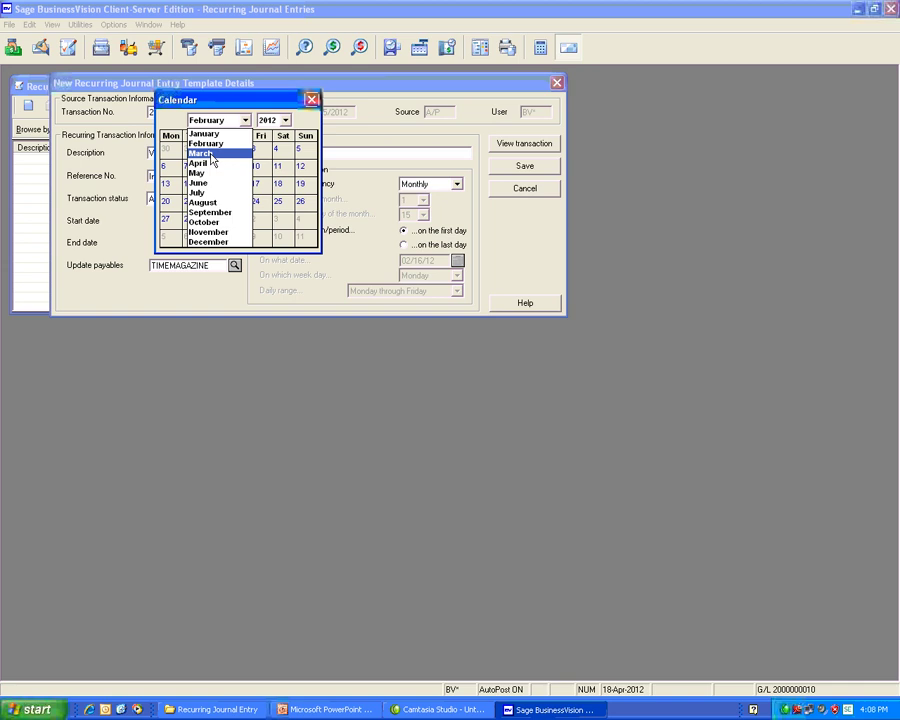
{"action": "left_click", "coordinate": [210, 155]}
{"action": "left_click", "coordinate": [235, 185]}
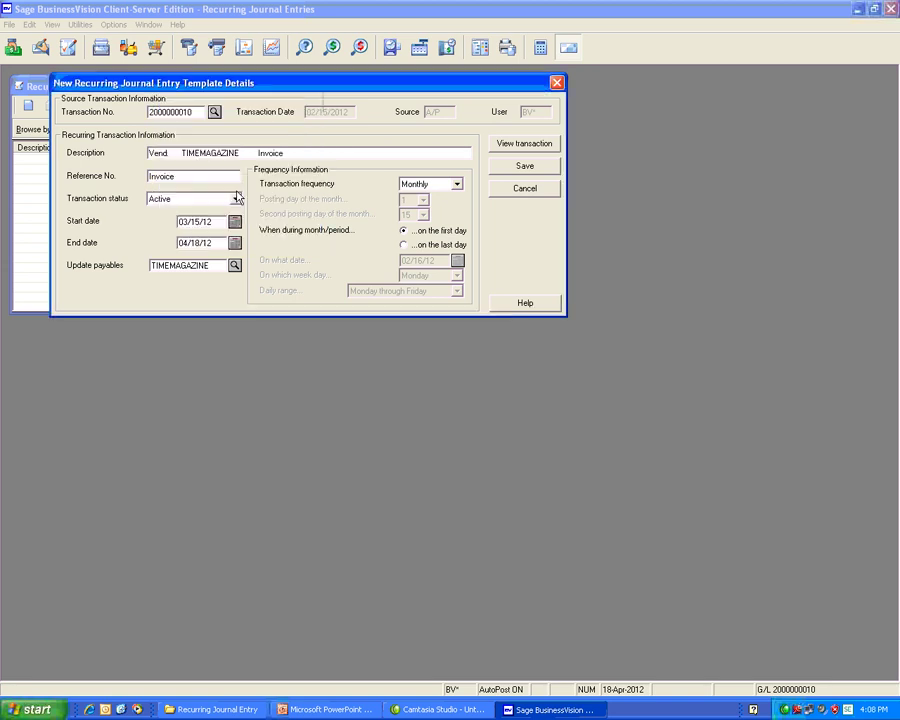
Set the TIMEMAGAZINE template's end date to 01/15/13.
{"action": "left_click", "coordinate": [234, 243]}
{"action": "left_click", "coordinate": [285, 120]}
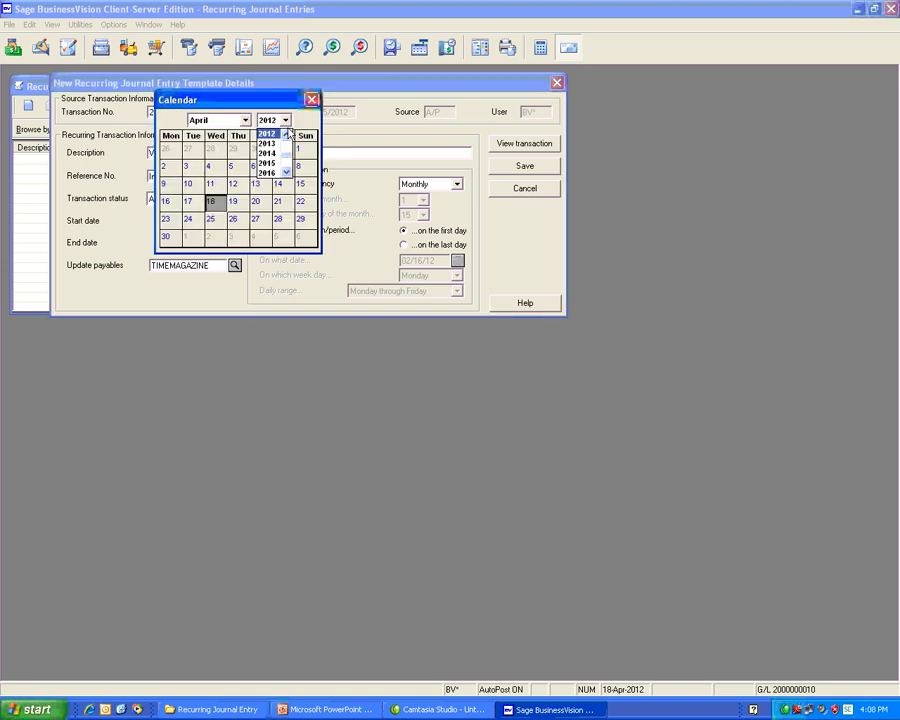
{"action": "left_click", "coordinate": [268, 143]}
{"action": "left_click", "coordinate": [245, 120]}
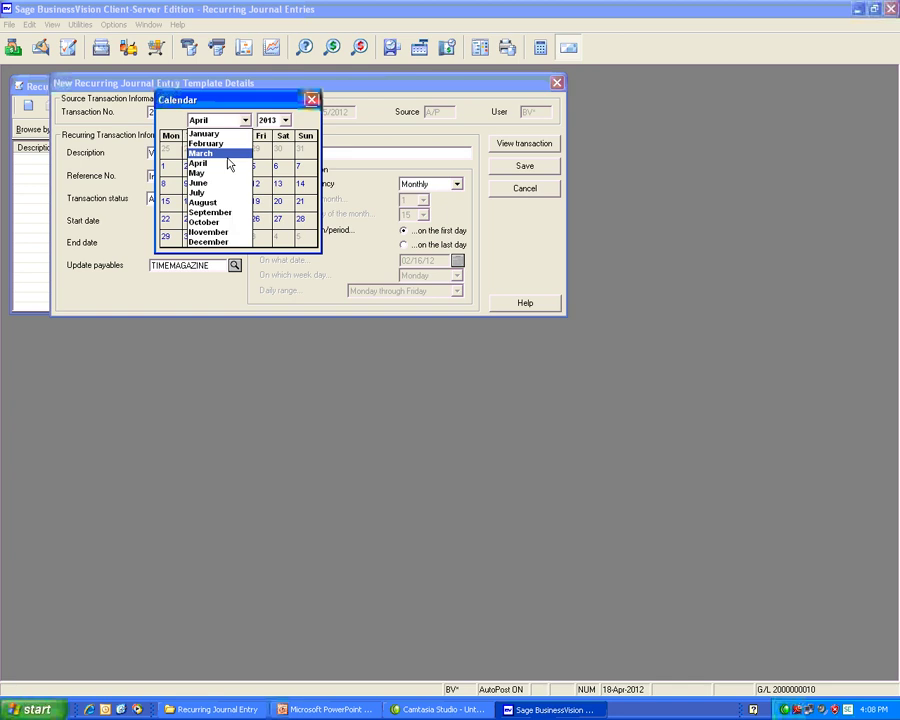
{"action": "left_click", "coordinate": [205, 134]}
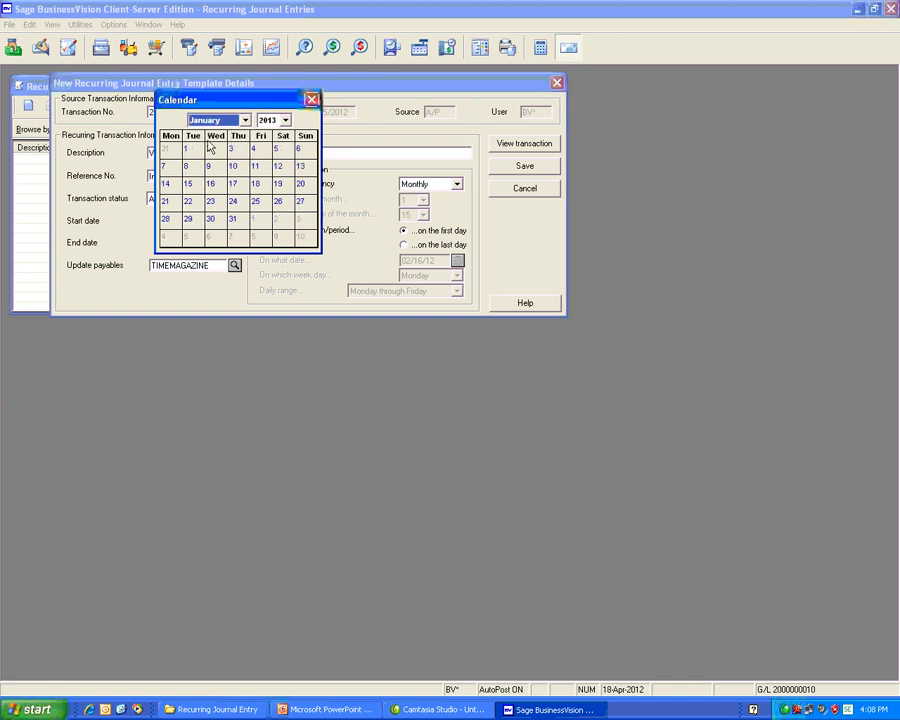
{"action": "left_click", "coordinate": [190, 185]}
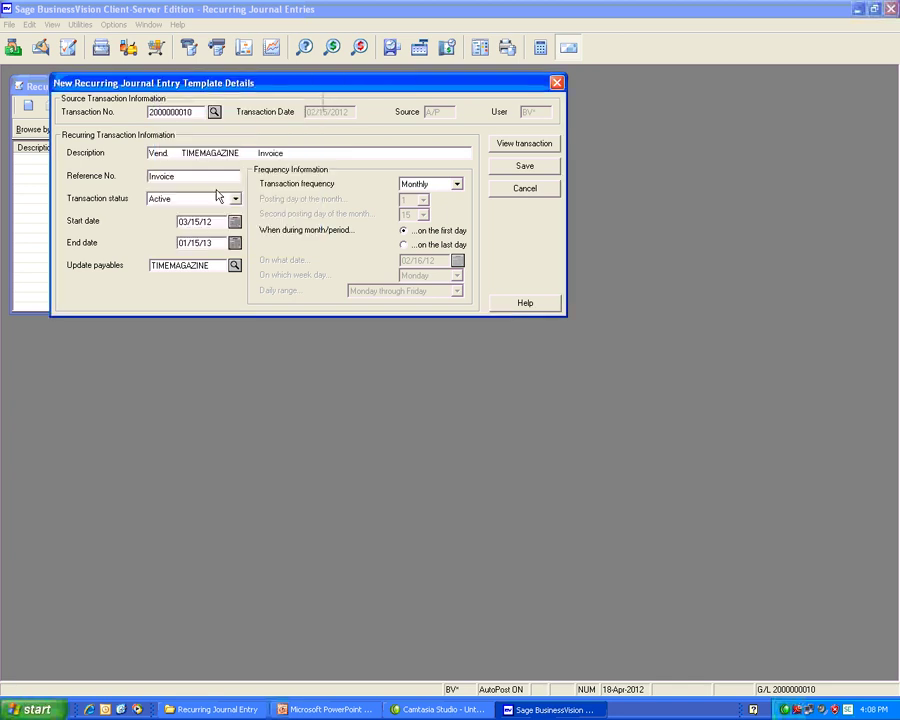
Set the template's frequency to Specific Date with posting day 15, save it, and close the templates list.
{"action": "left_click", "coordinate": [457, 185]}
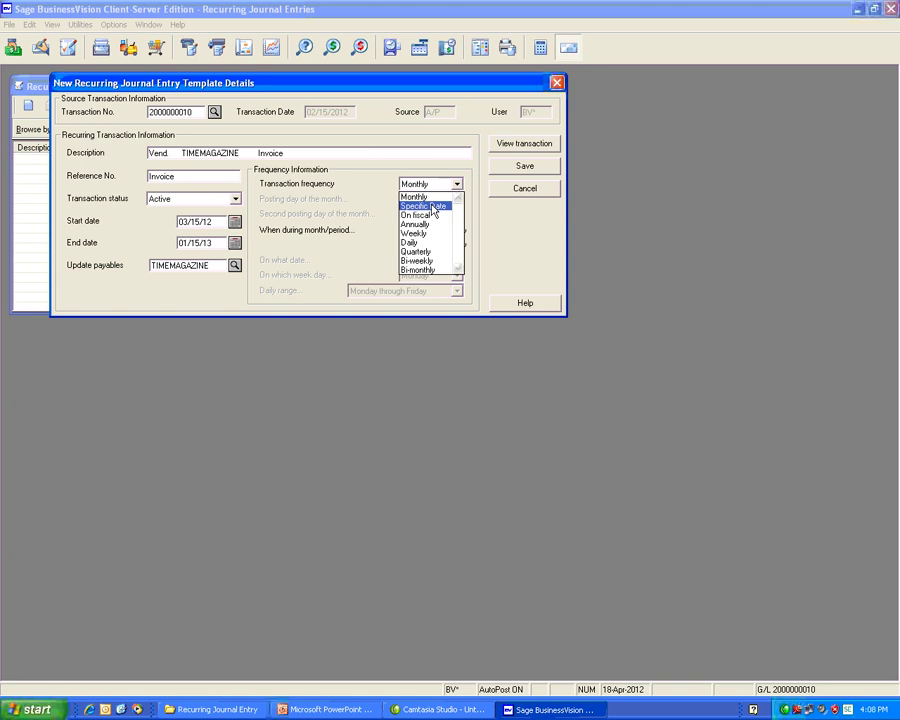
{"action": "left_click", "coordinate": [433, 208]}
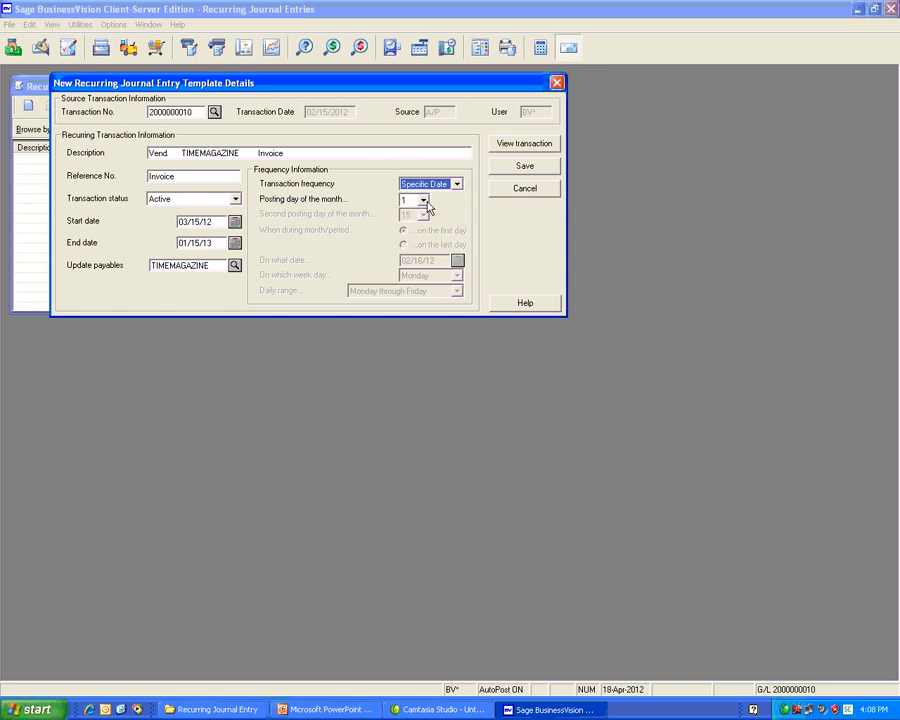
{"action": "left_click", "coordinate": [423, 201]}
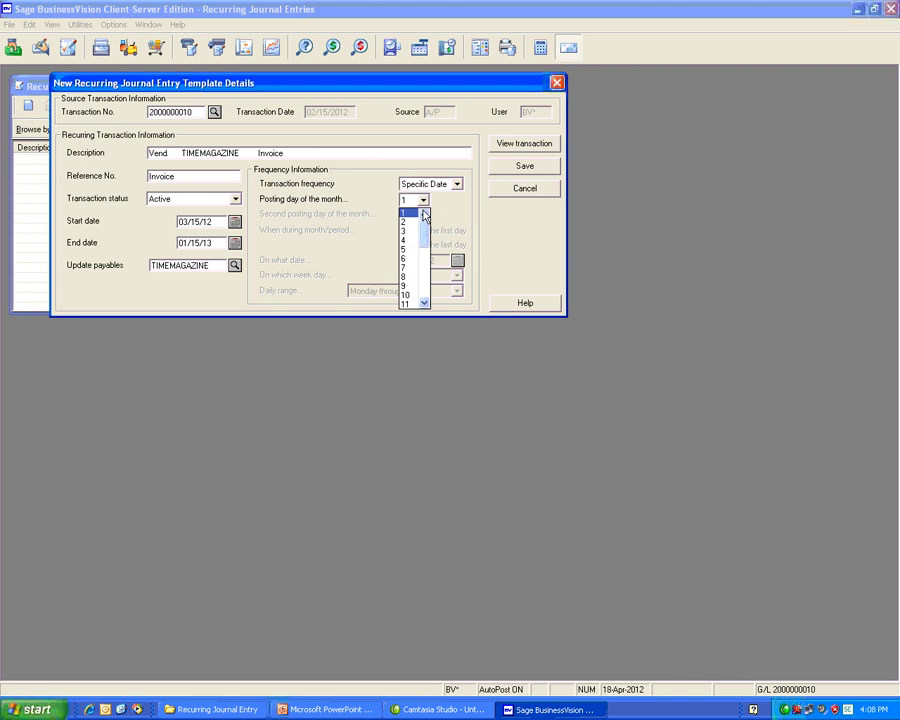
{"action": "left_click", "coordinate": [424, 303]}
{"action": "left_click", "coordinate": [424, 303]}
{"action": "left_click", "coordinate": [424, 303]}
{"action": "left_click", "coordinate": [424, 303]}
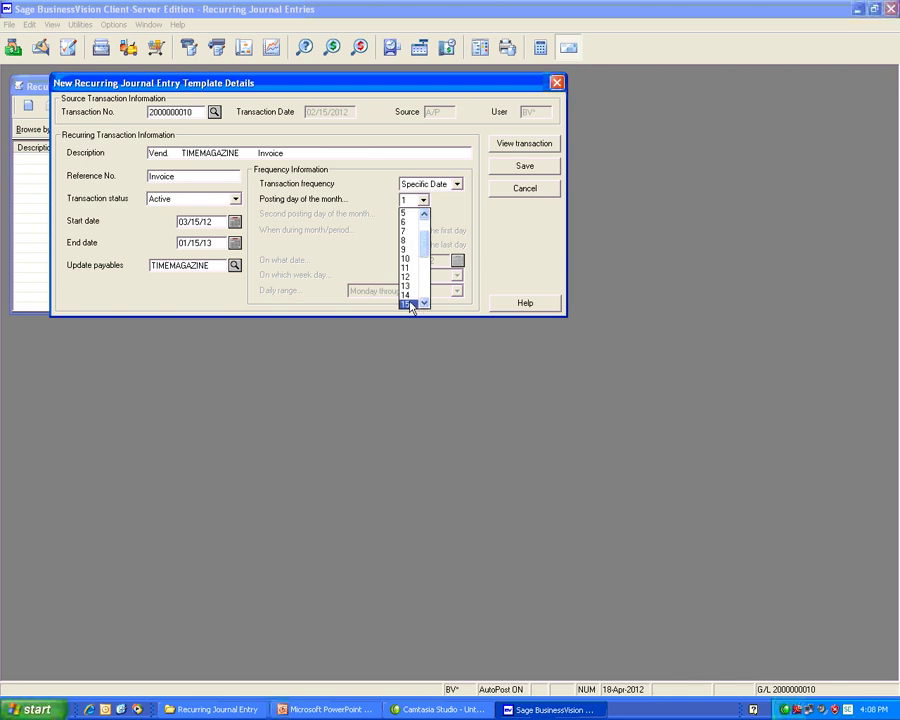
{"action": "left_click", "coordinate": [410, 304]}
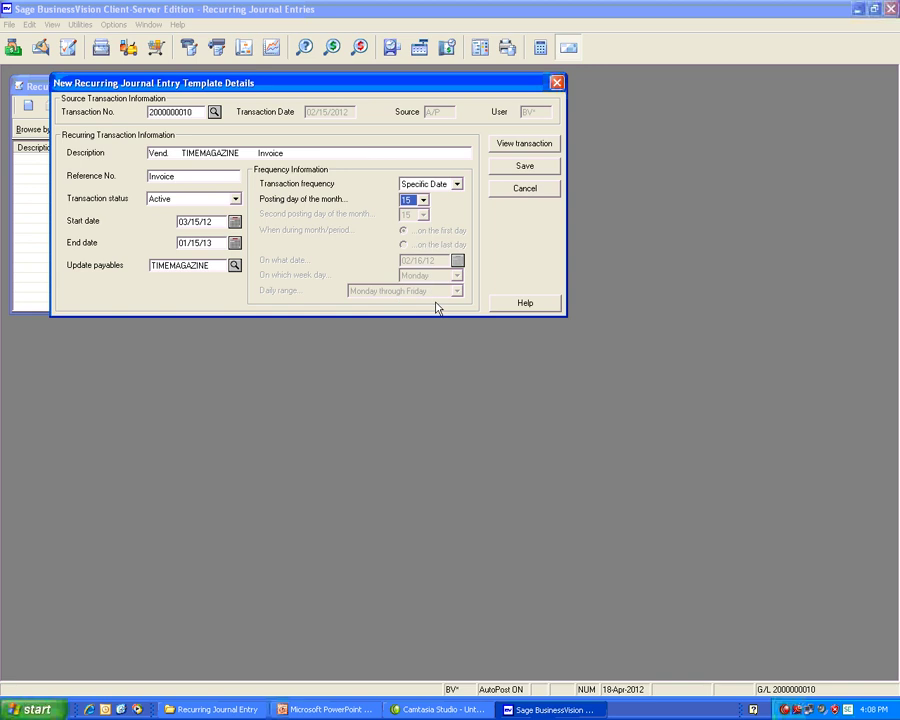
{"action": "left_click", "coordinate": [505, 168]}
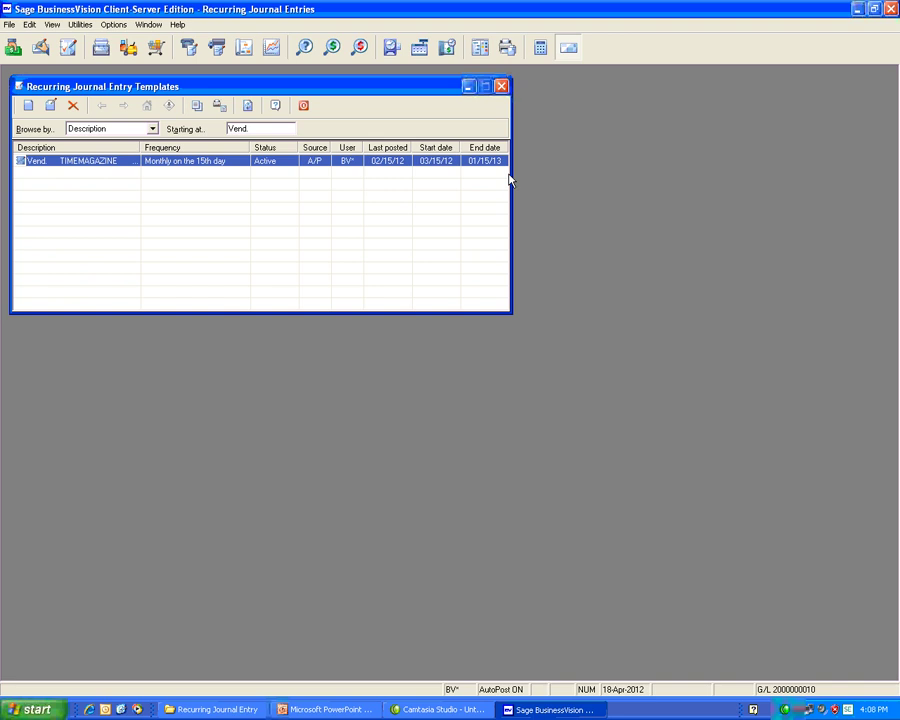
{"action": "left_click", "coordinate": [501, 87]}
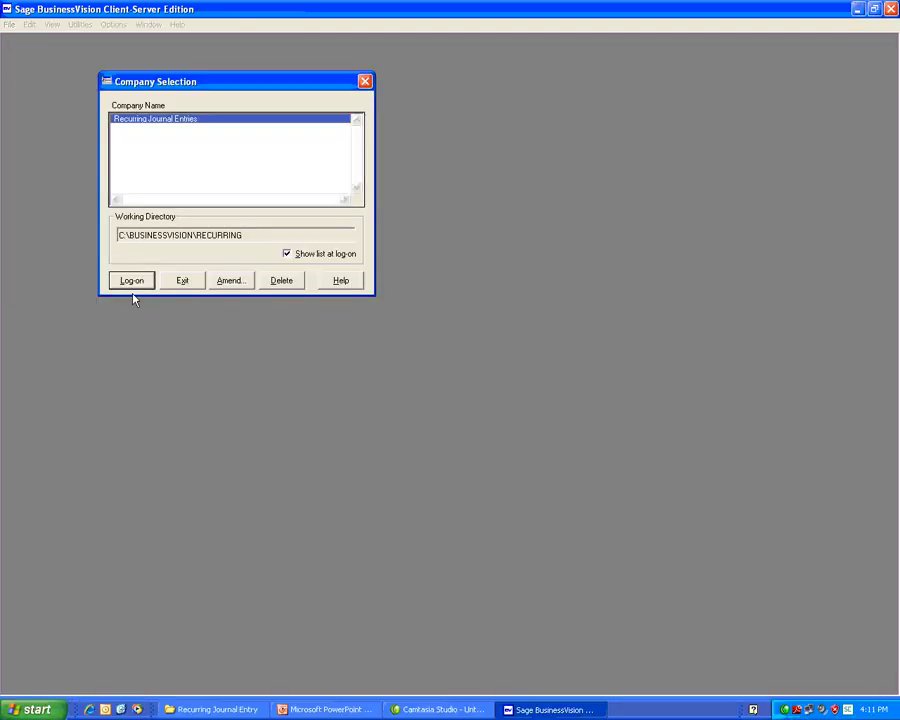
Log on to the Recurring Journal Entries company with the user ID and account password.
{"action": "left_click", "coordinate": [130, 281]}
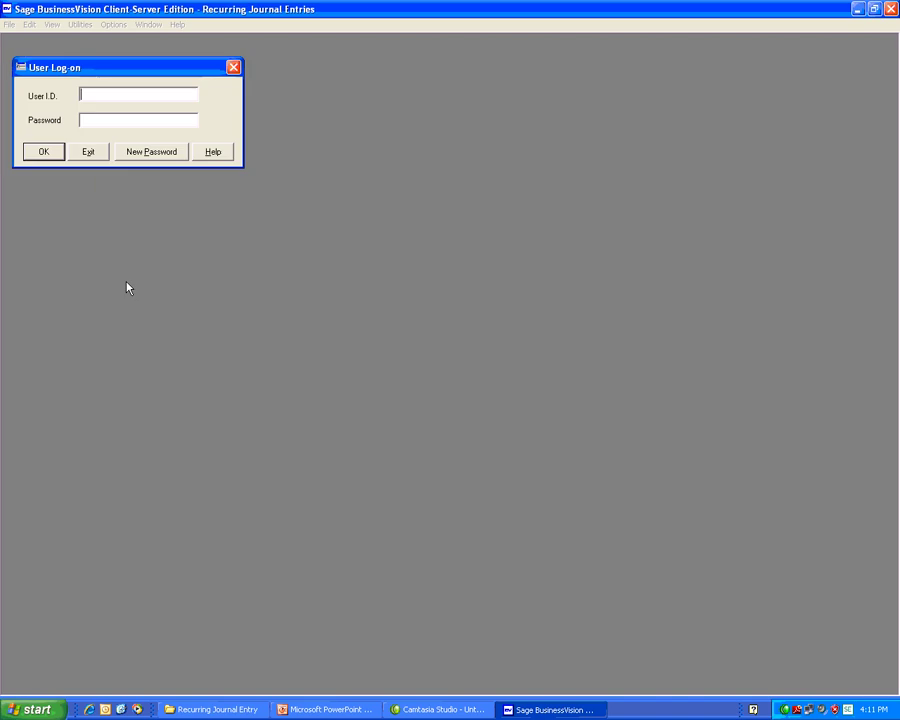
{"action": "type", "text": "BUSINESS"}
{"action": "key", "text": "Tab"}
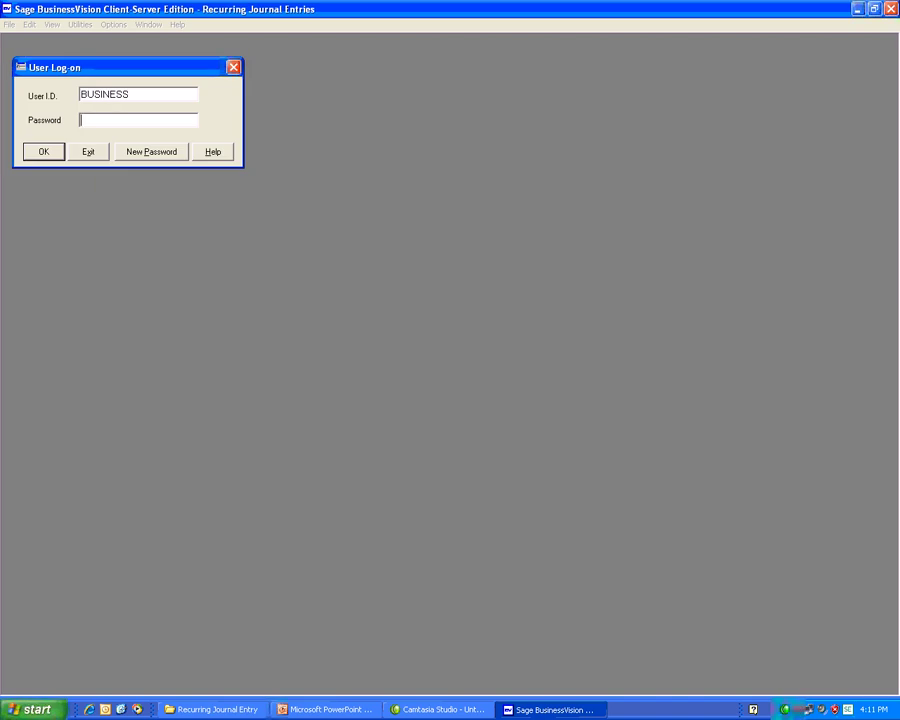
{"action": "type", "text": "********"}
{"action": "left_click", "coordinate": [46, 152]}
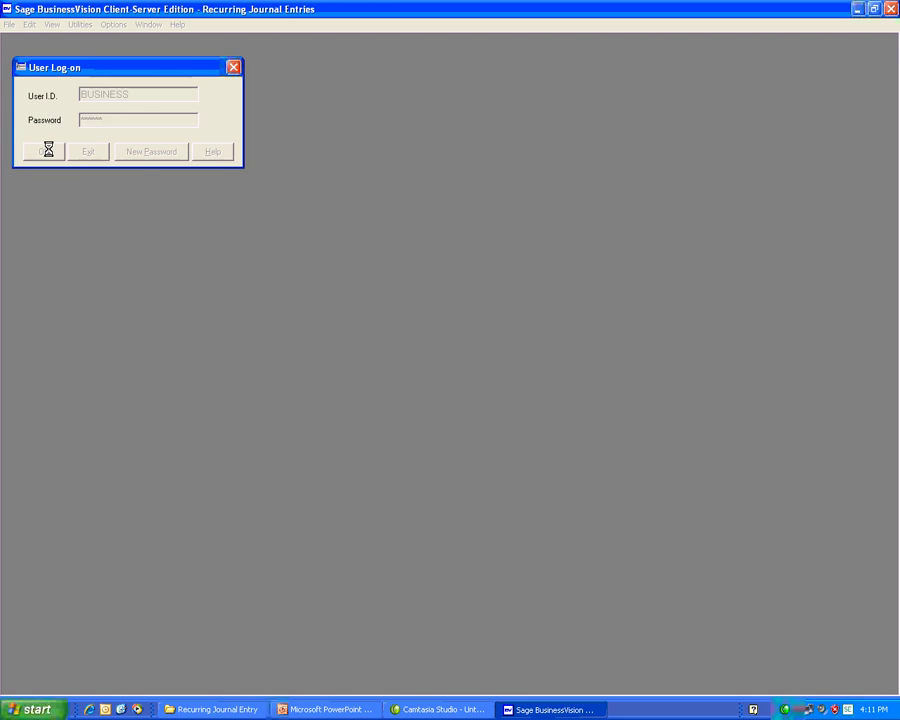
{"action": "key", "text": "Return"}
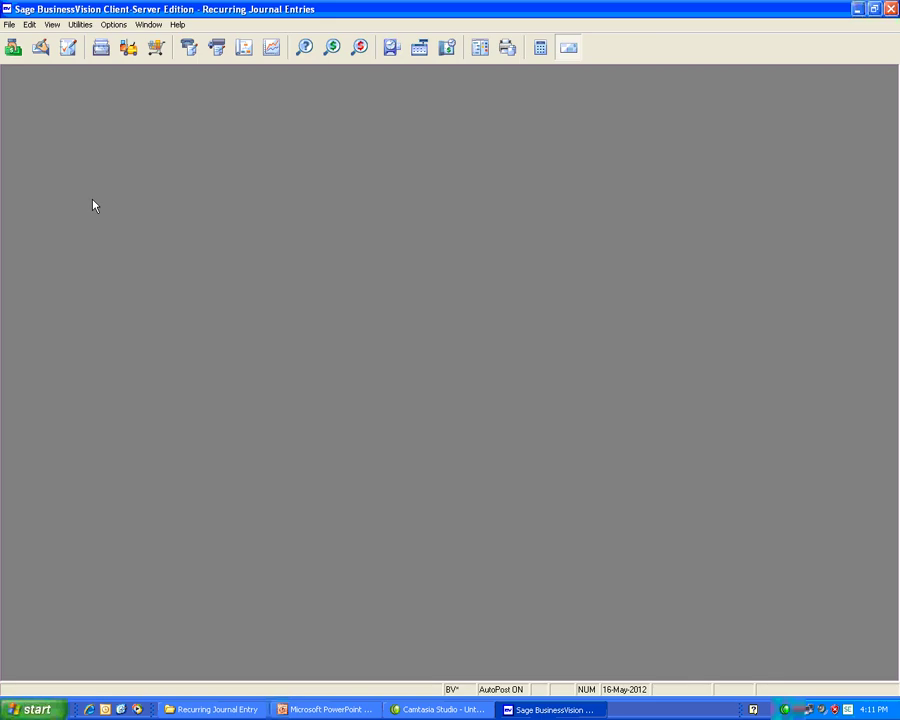
Check the open items of vendor TIMEMAGAZINE in Accounts Payable, and open the Recurring Journal Entries utility.
{"action": "left_click", "coordinate": [39, 49]}
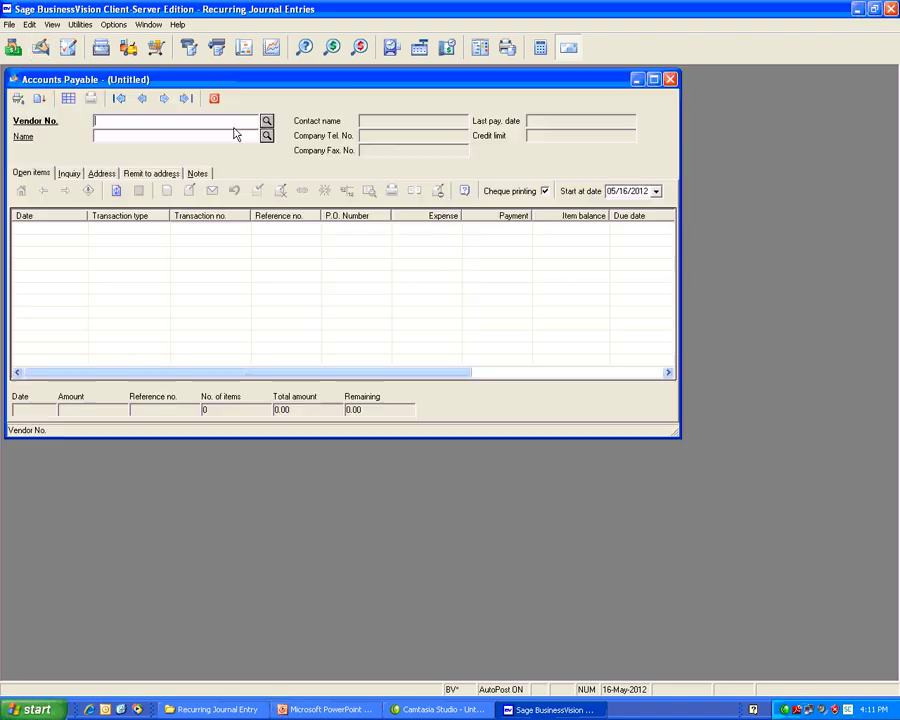
{"action": "left_click", "coordinate": [266, 121]}
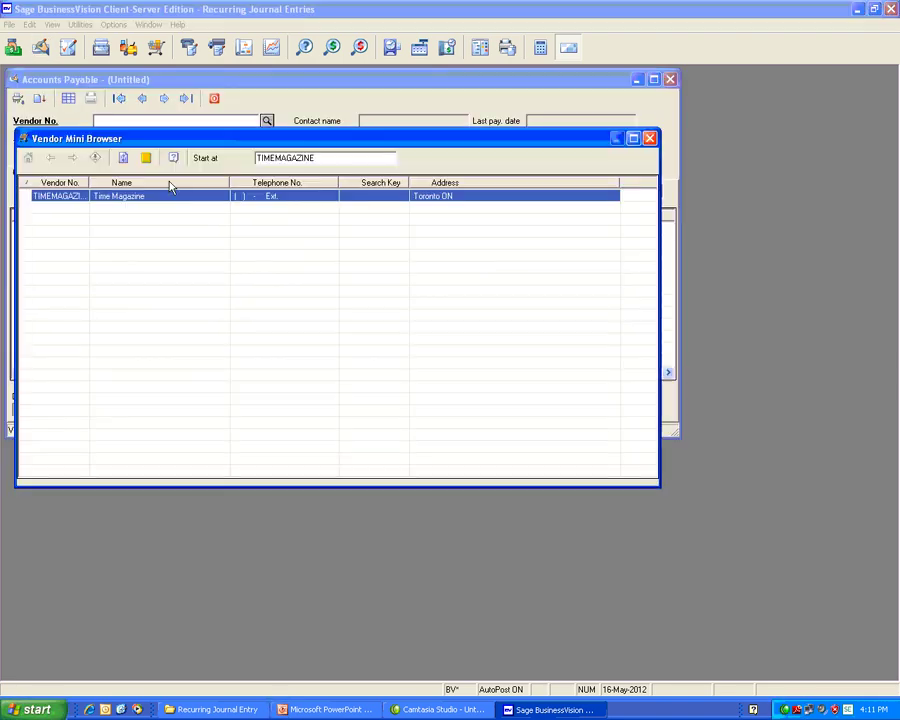
{"action": "key", "text": "Return"}
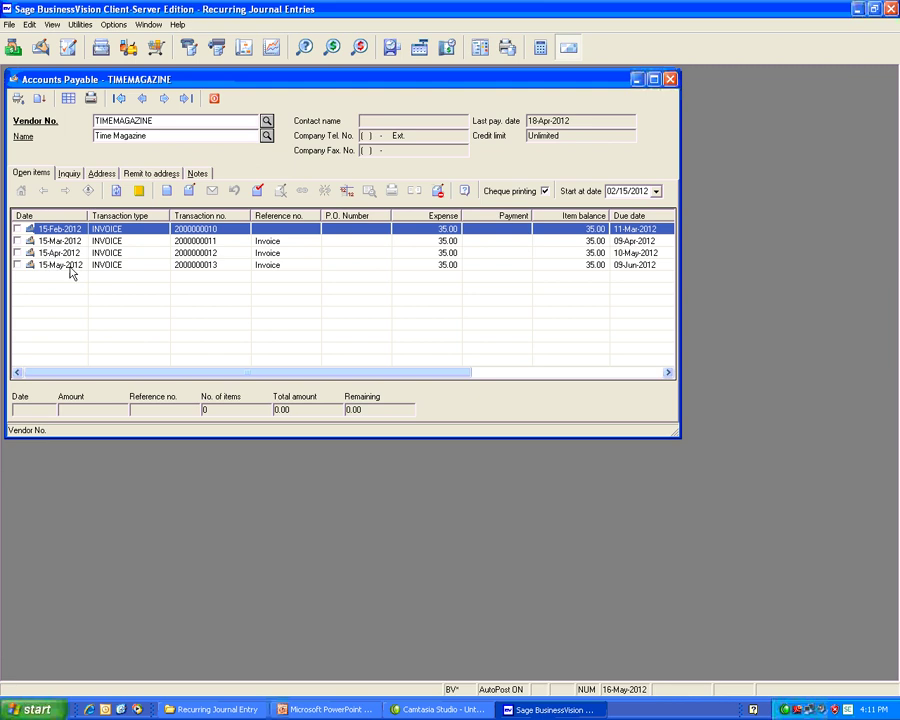
{"action": "left_click", "coordinate": [214, 99]}
{"action": "left_click", "coordinate": [80, 24]}
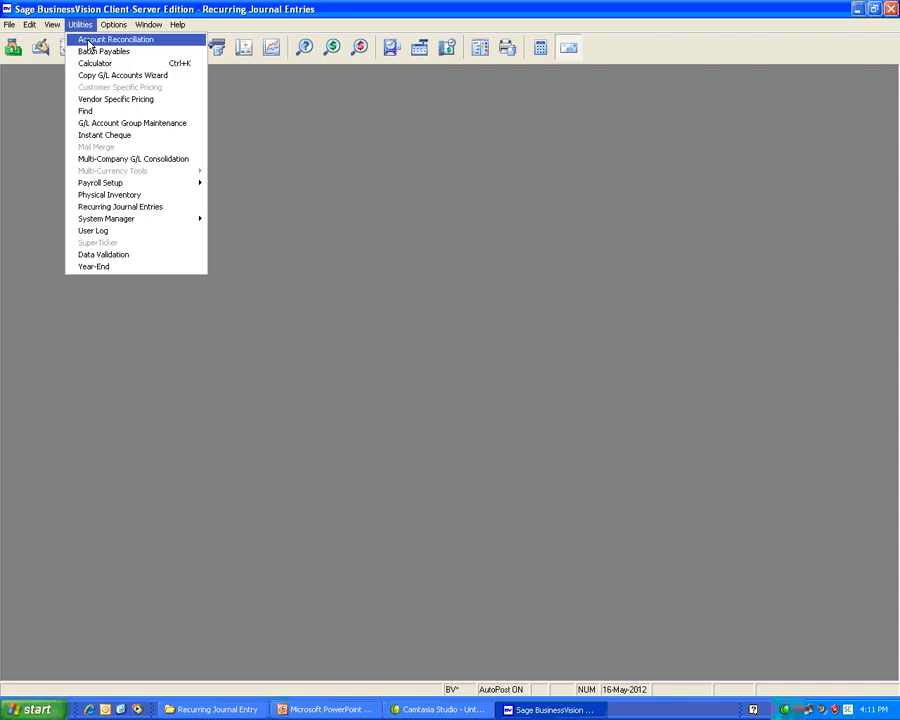
{"action": "left_click", "coordinate": [133, 207]}
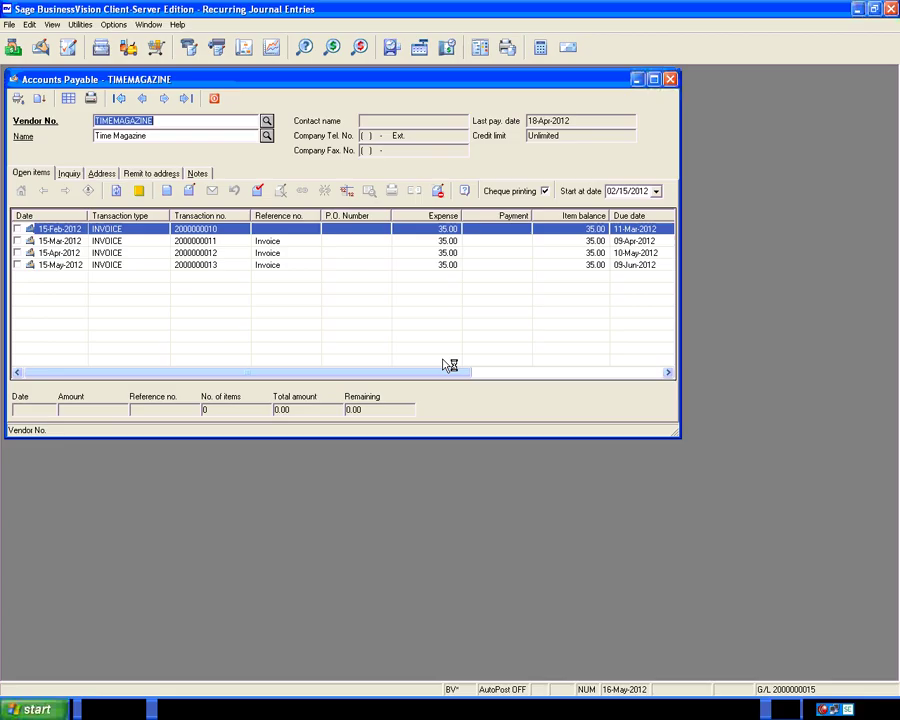
Start a credit memo dated 02/20/12 against the 15-Feb-2012 TIMEMAGAZINE invoice.
{"action": "double_click", "coordinate": [123, 229]}
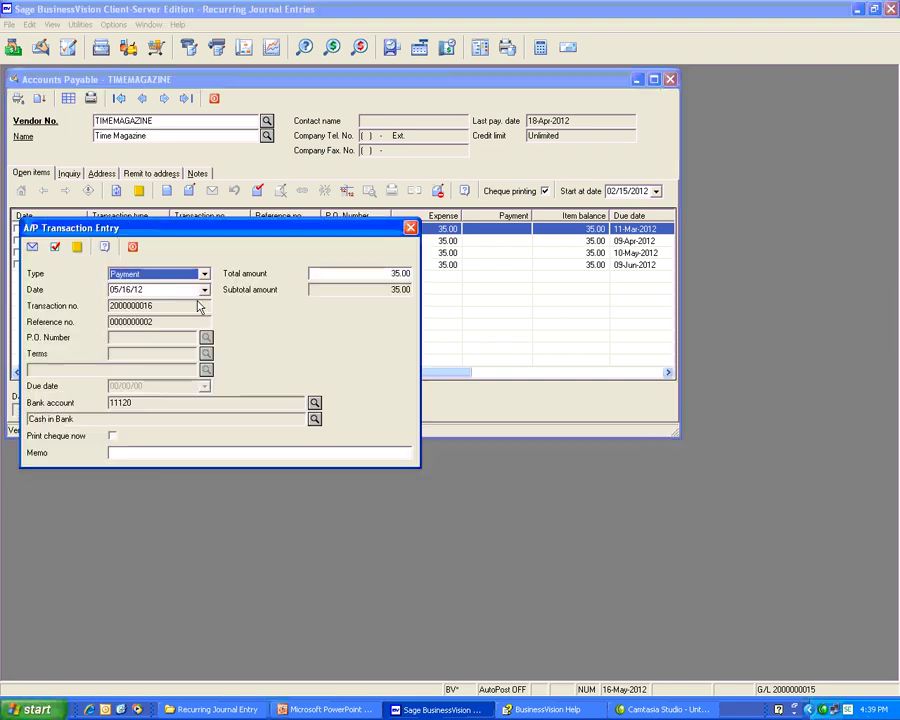
{"action": "left_click", "coordinate": [178, 274]}
{"action": "left_click", "coordinate": [160, 305]}
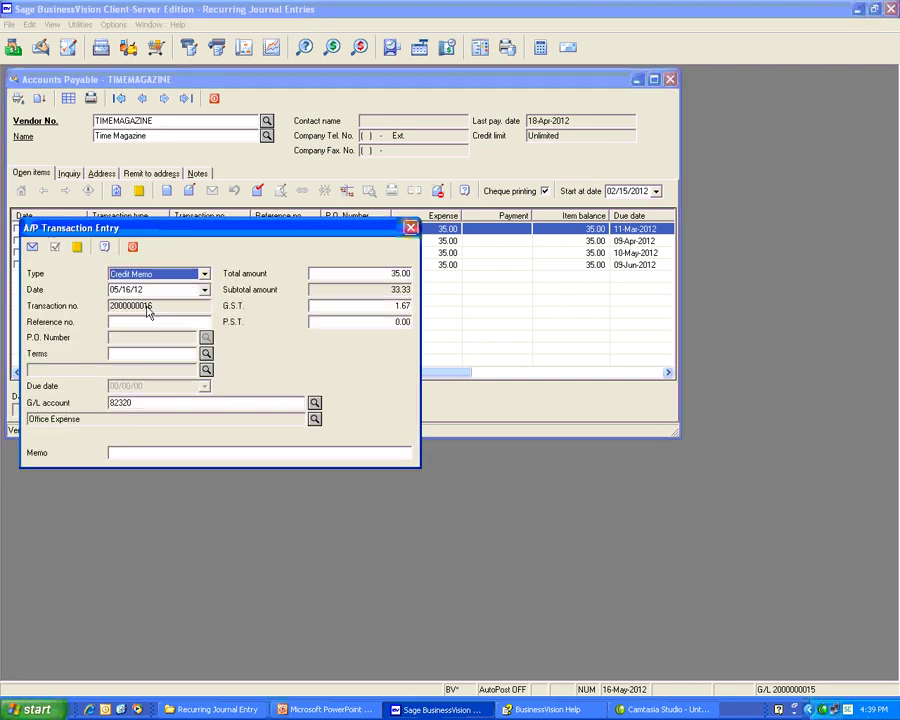
{"action": "left_click", "coordinate": [205, 291]}
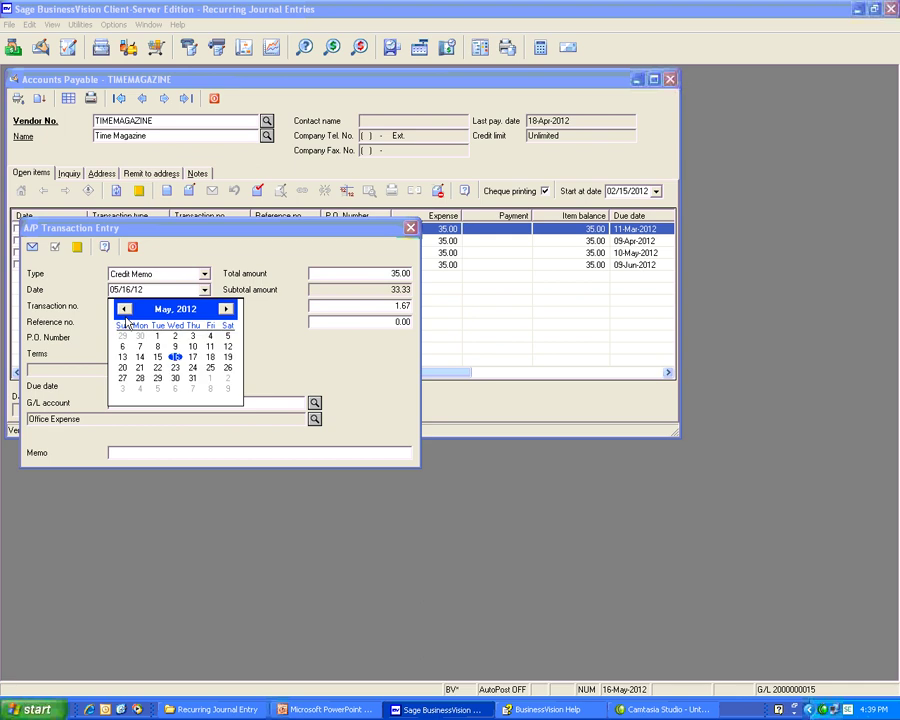
{"action": "left_click", "coordinate": [124, 310]}
{"action": "left_click", "coordinate": [125, 310]}
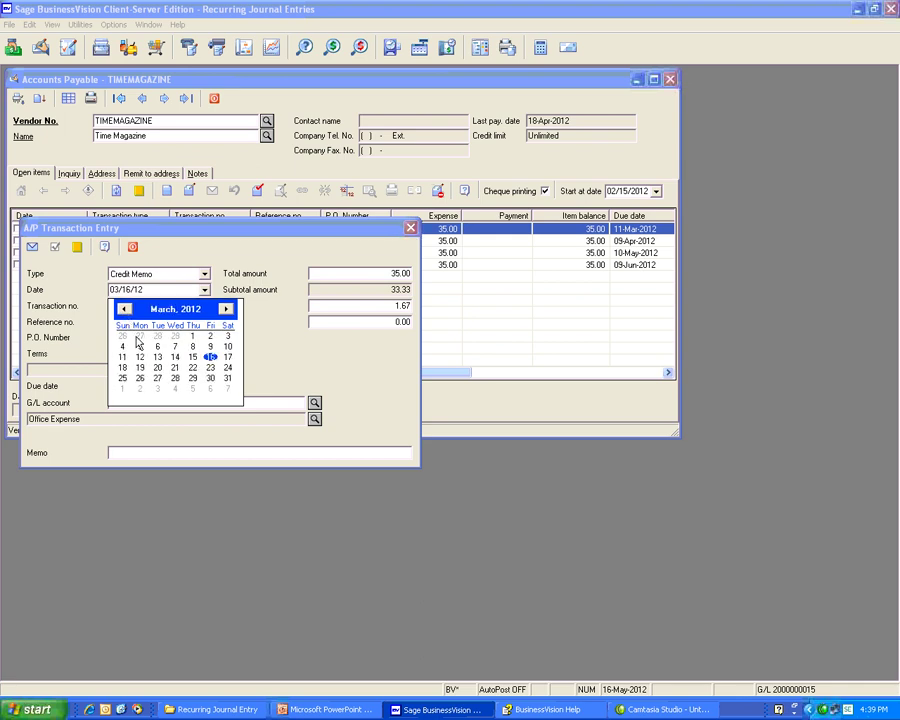
{"action": "key", "text": "Page_Up"}
{"action": "left_click", "coordinate": [139, 369]}
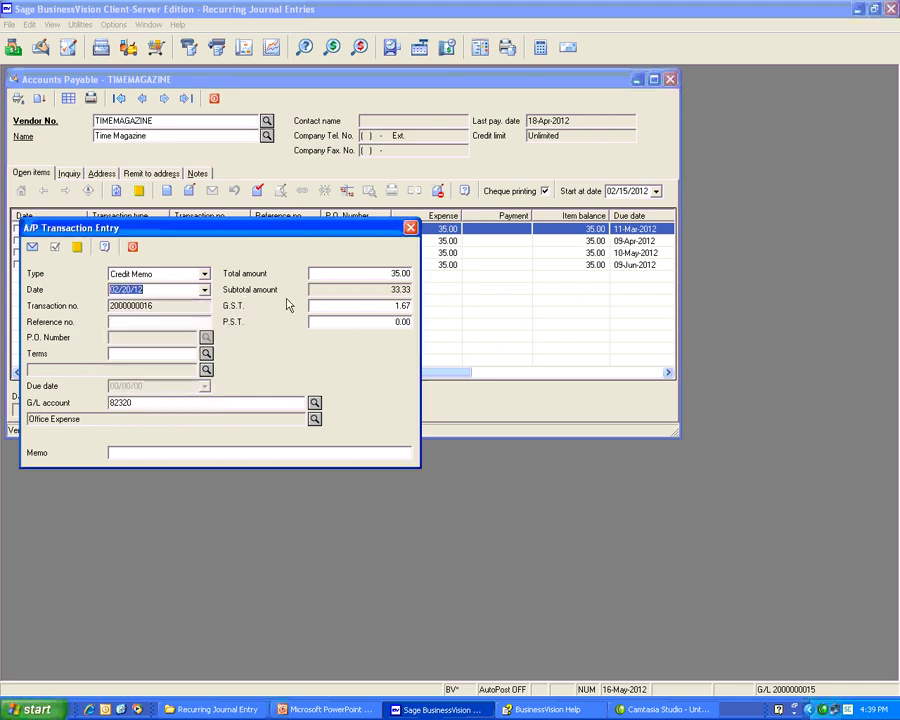
Set the credit memo's G.S.T. to 0 and confirm that no taxes apply, proceeding to its journal entry.
{"action": "key", "text": "Tab"}
{"action": "key", "text": "Tab"}
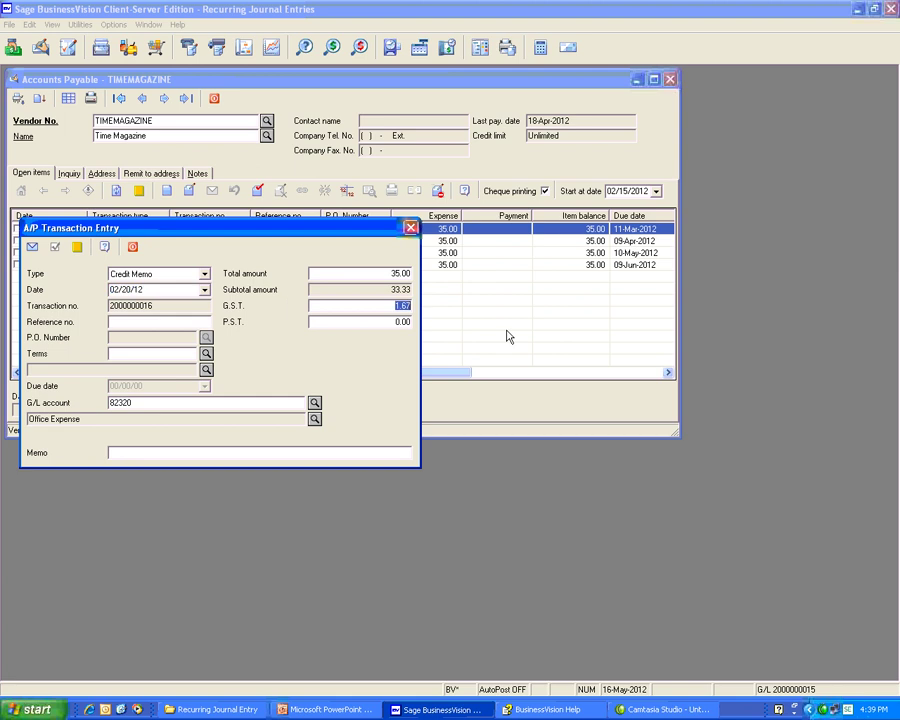
{"action": "type", "text": "0"}
{"action": "key", "text": "Tab"}
{"action": "key", "text": "Return"}
{"action": "left_click", "coordinate": [425, 396]}
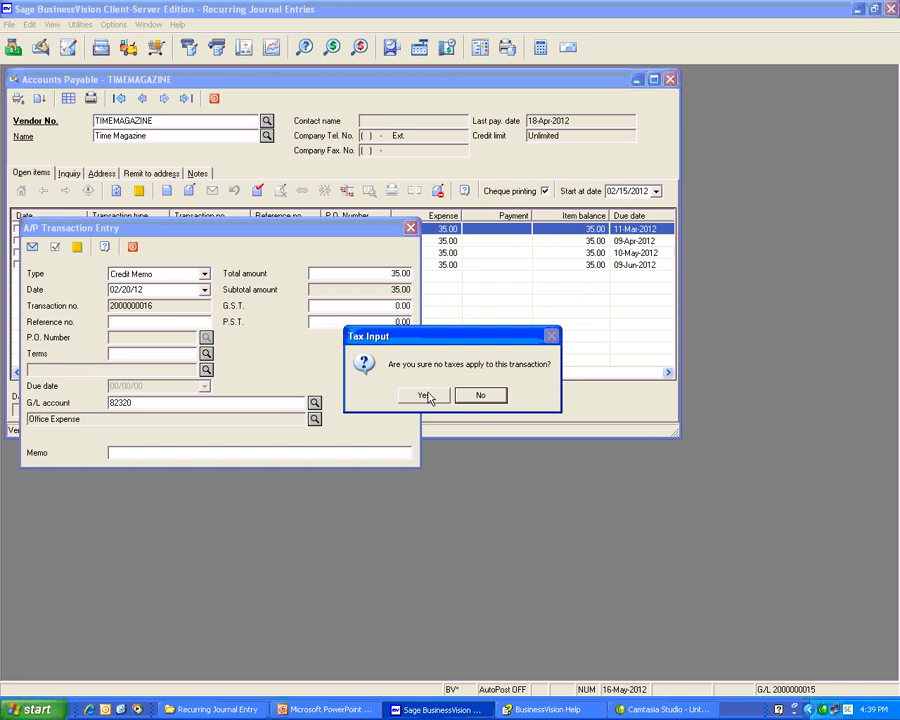
{"action": "left_click", "coordinate": [425, 396]}
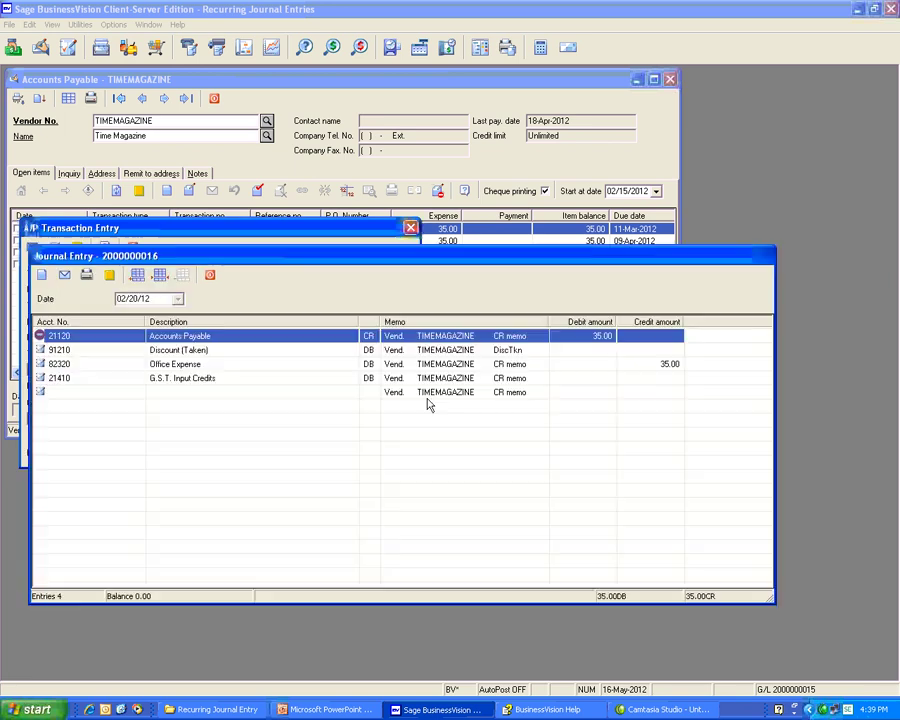
Replace the Office Expense account in the credit memo's journal entry with account 11160, Visa.
{"action": "left_click", "coordinate": [66, 366]}
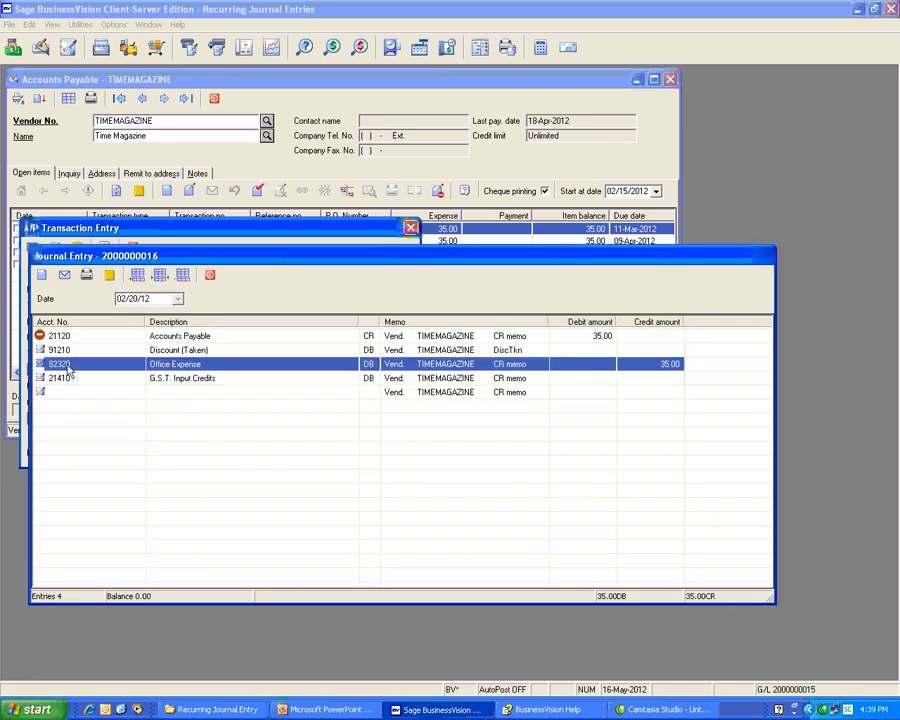
{"action": "left_click", "coordinate": [70, 370]}
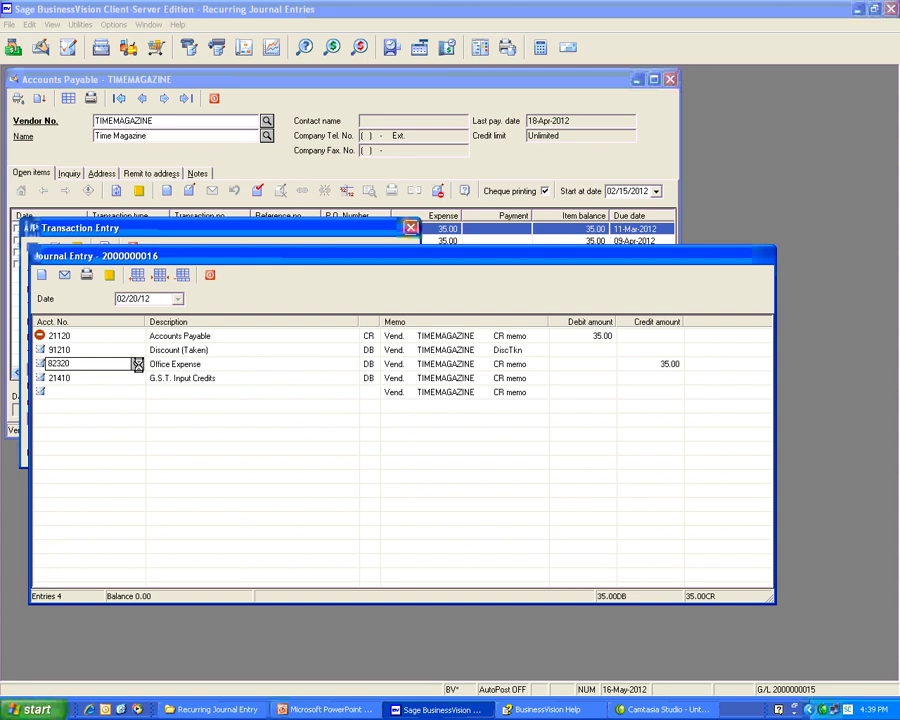
{"action": "left_click", "coordinate": [137, 365]}
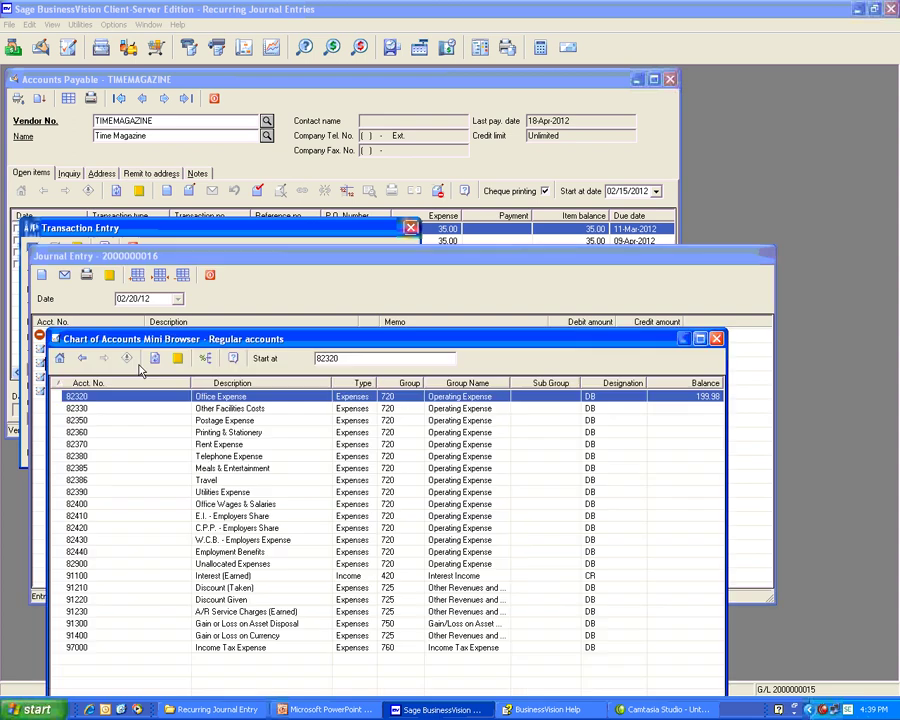
{"action": "left_click", "coordinate": [84, 359]}
{"action": "left_click", "coordinate": [84, 360]}
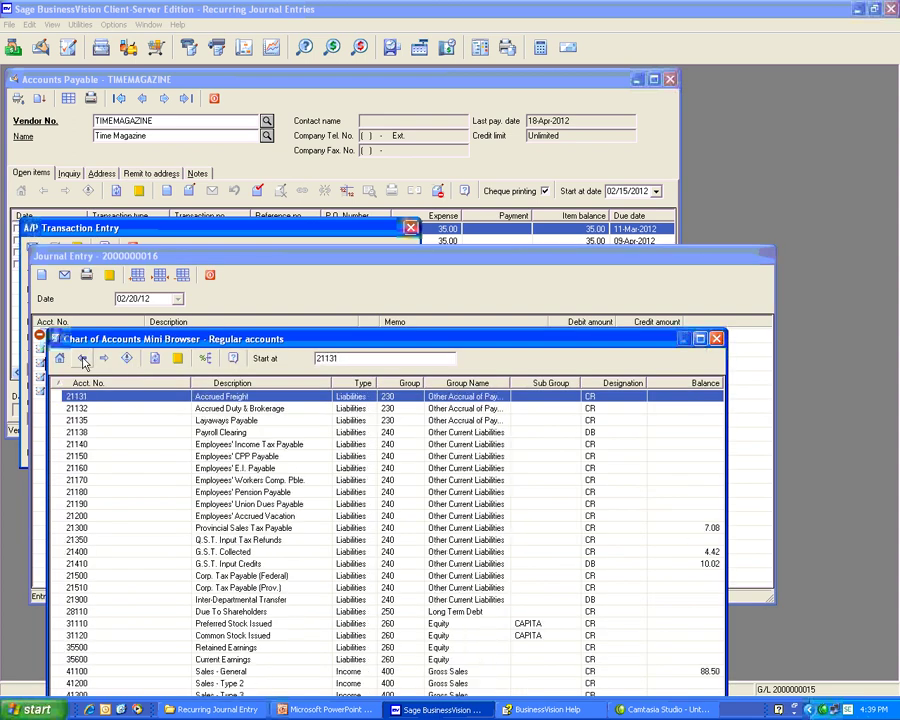
{"action": "left_click", "coordinate": [84, 360]}
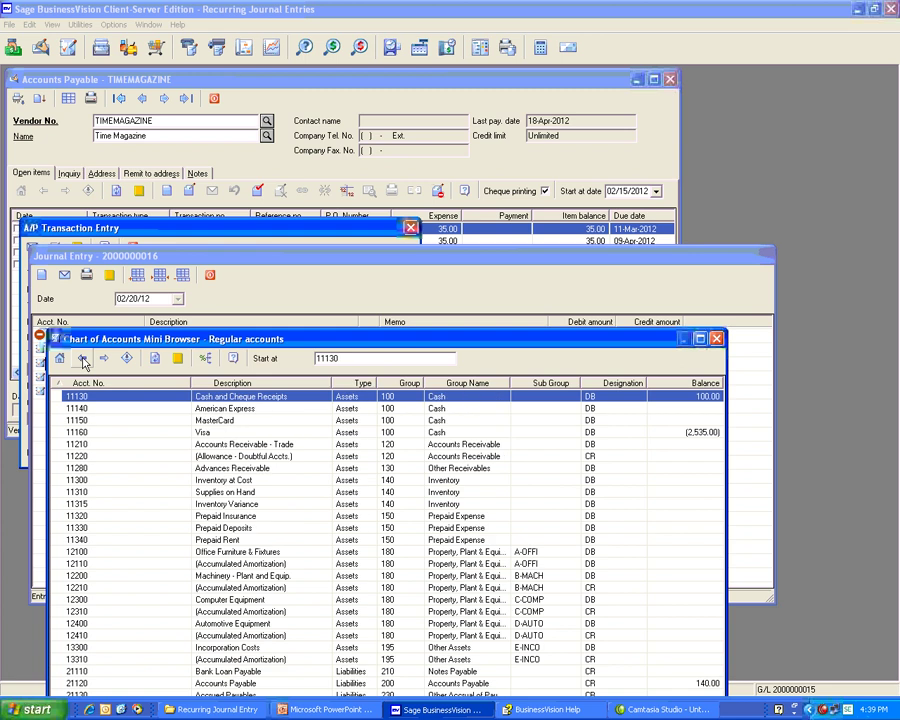
{"action": "left_click", "coordinate": [167, 434]}
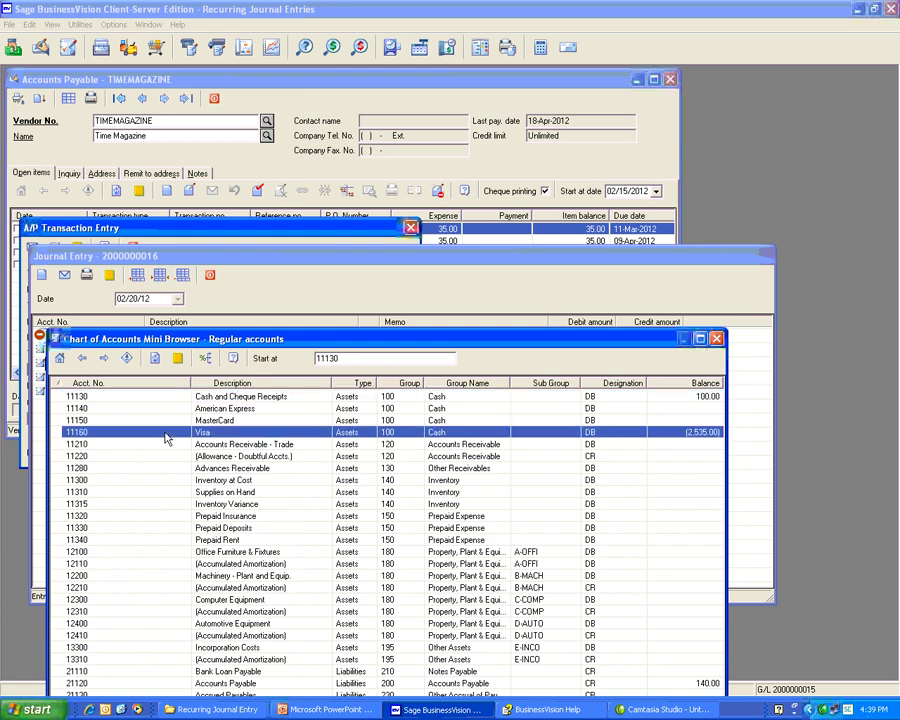
{"action": "double_click", "coordinate": [167, 436]}
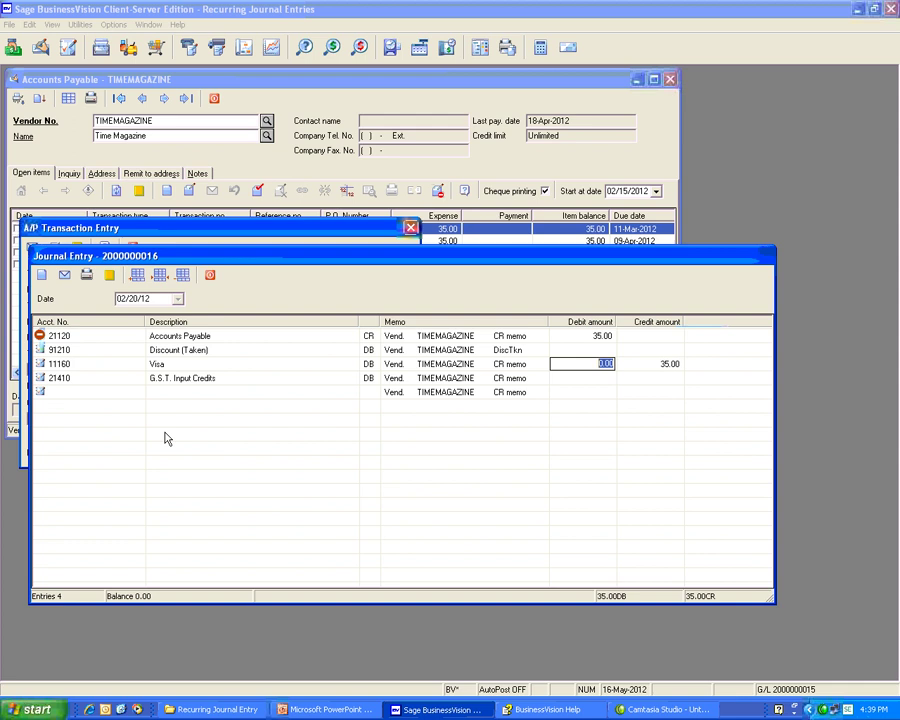
Post the credit memo's journal entry, and check the 20-Feb-2012 credit memo in the vendor's transaction inquiry before closing Accounts Payable.
{"action": "left_click", "coordinate": [64, 274]}
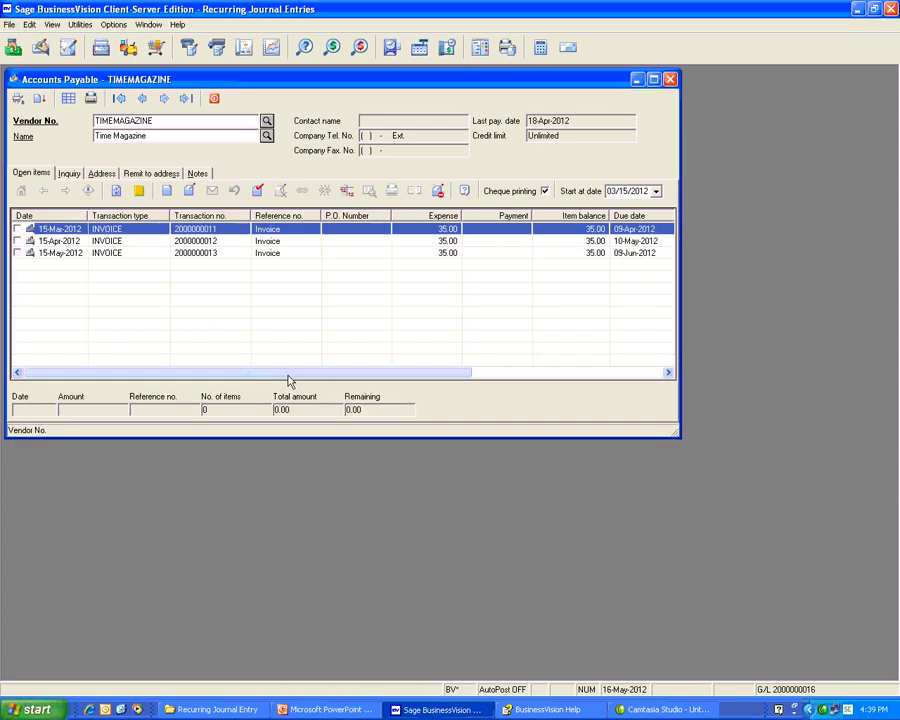
{"action": "left_click", "coordinate": [69, 176]}
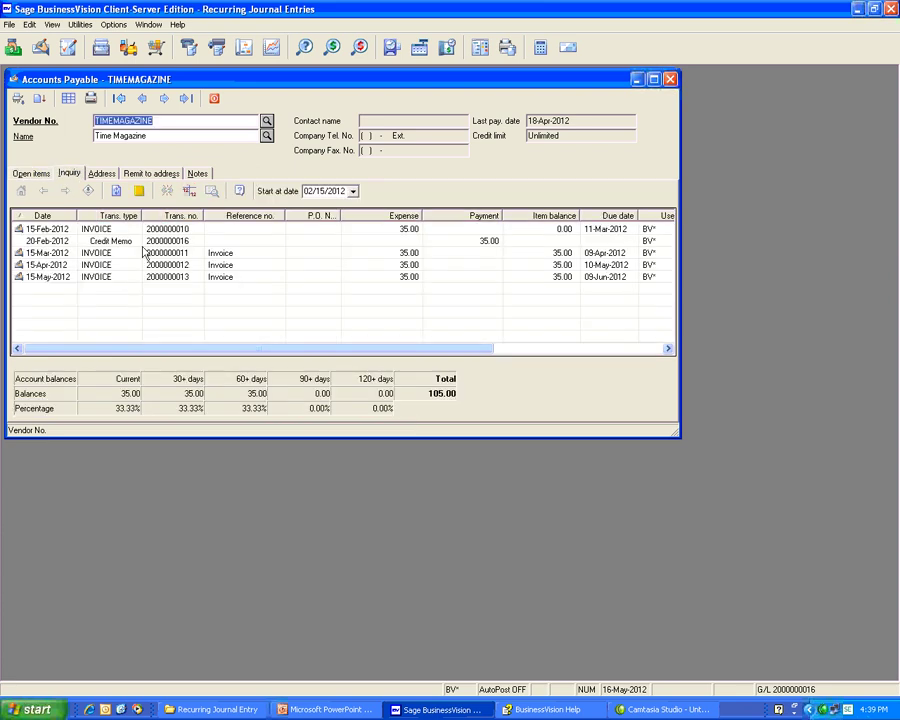
{"action": "left_click", "coordinate": [99, 242]}
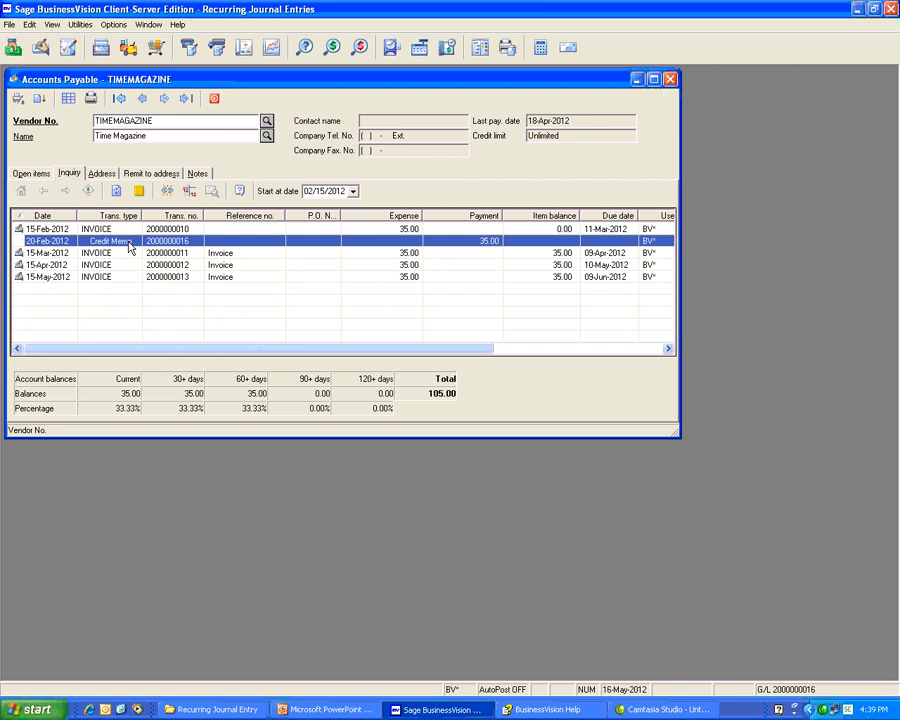
{"action": "double_click", "coordinate": [129, 246]}
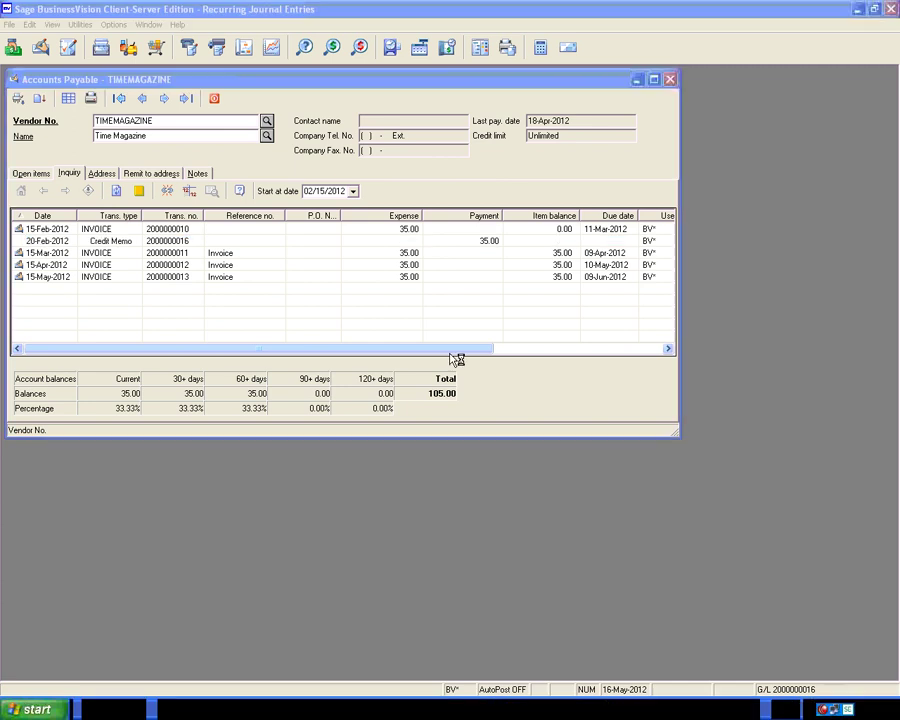
{"action": "left_click", "coordinate": [215, 97]}
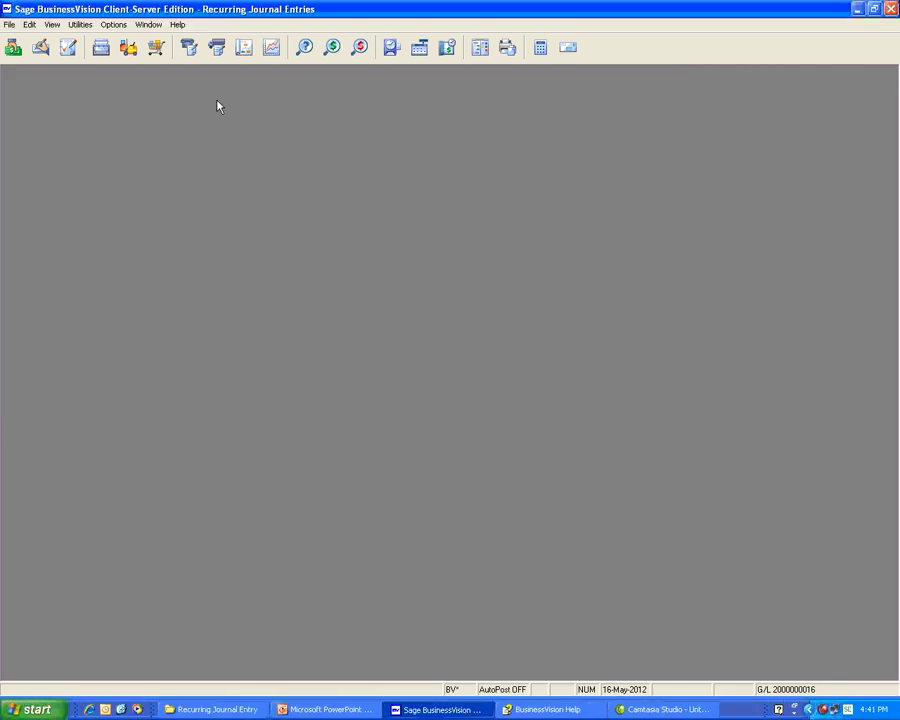
{"action": "left_click", "coordinate": [79, 24]}
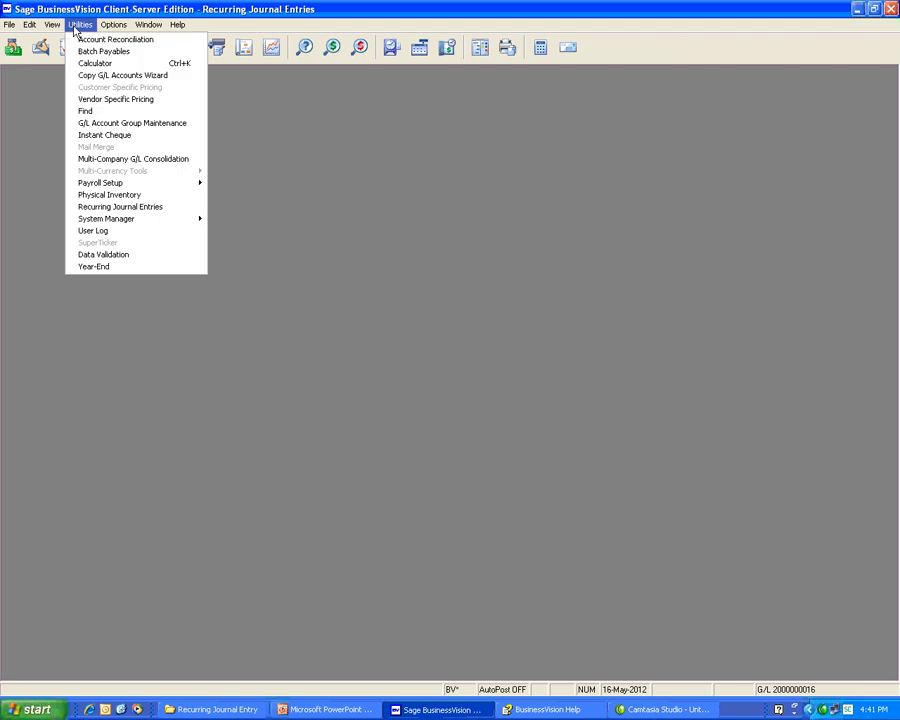
{"action": "left_click", "coordinate": [143, 207]}
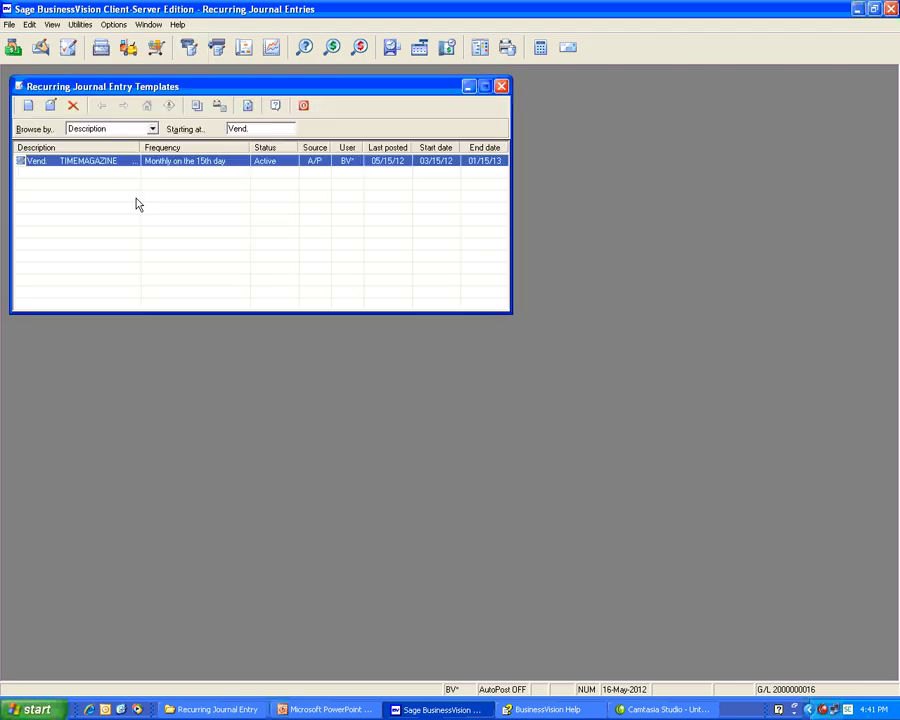
{"action": "left_click", "coordinate": [29, 106]}
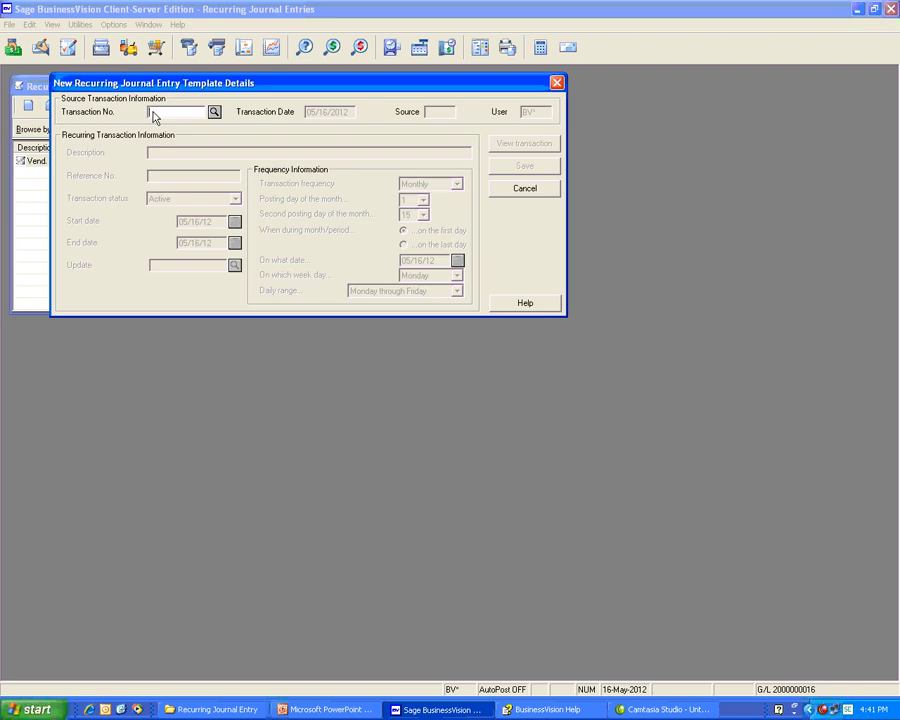
{"action": "left_click", "coordinate": [213, 113]}
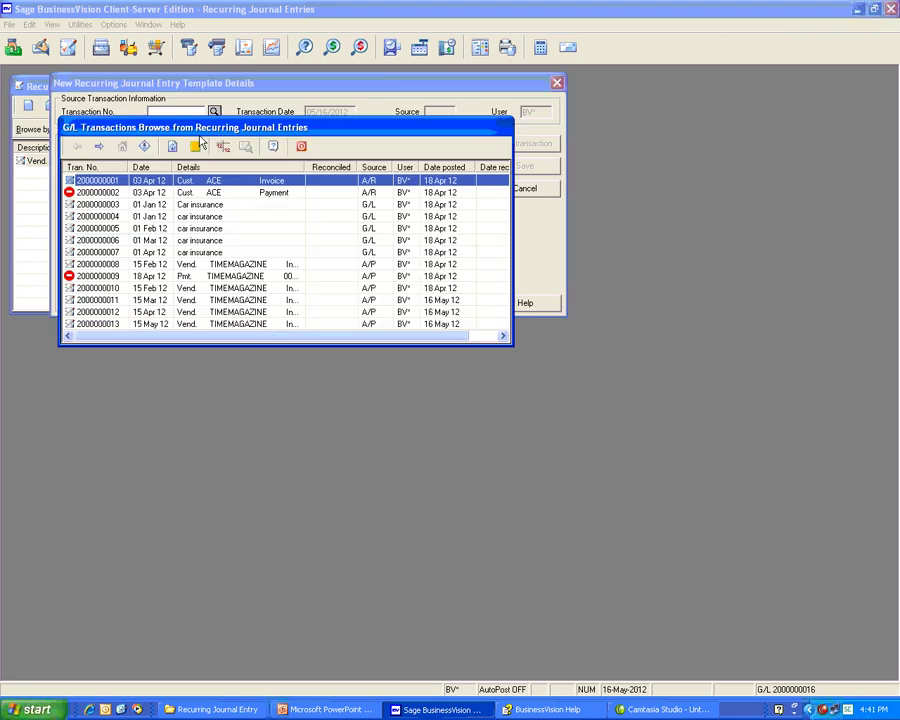
{"action": "left_click", "coordinate": [99, 147]}
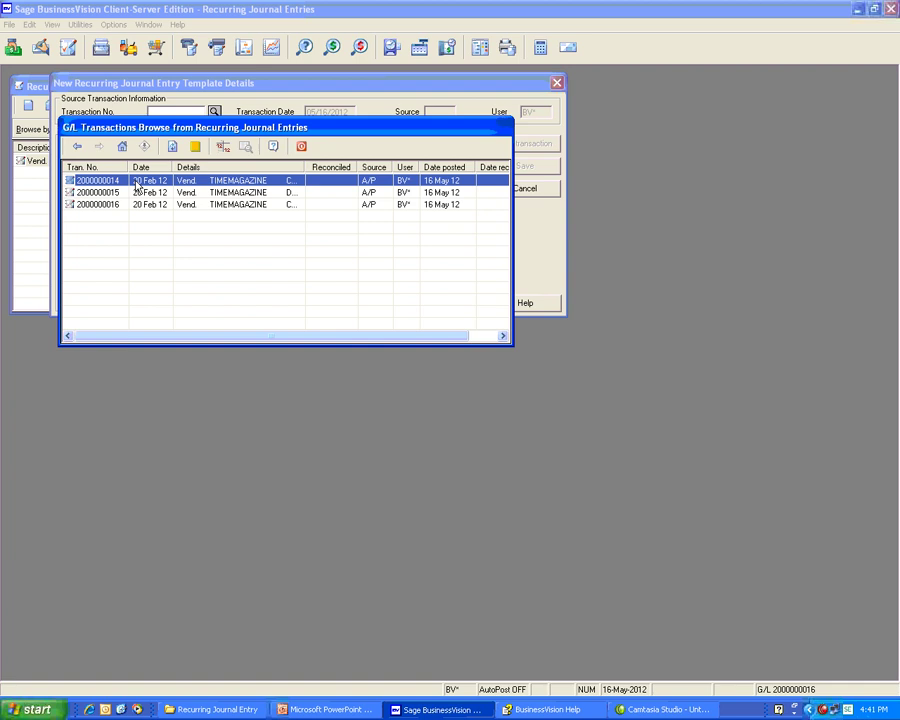
{"action": "left_click", "coordinate": [196, 207]}
{"action": "double_click", "coordinate": [196, 207]}
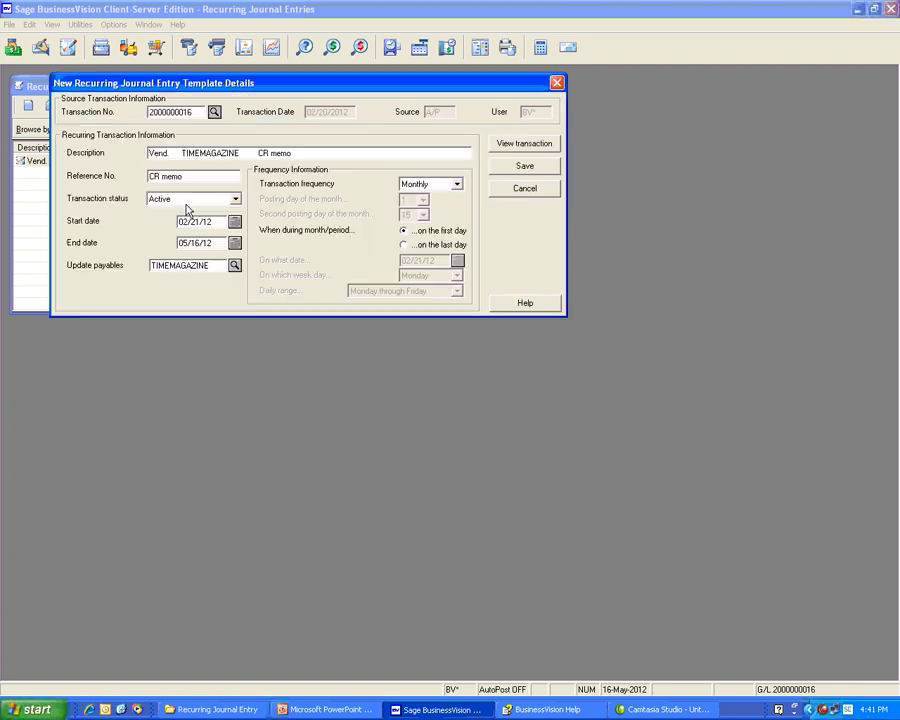
Set the recurring credit memo template's start date to 03/20/12 and its end date to 01/20/13.
{"action": "left_click", "coordinate": [234, 222]}
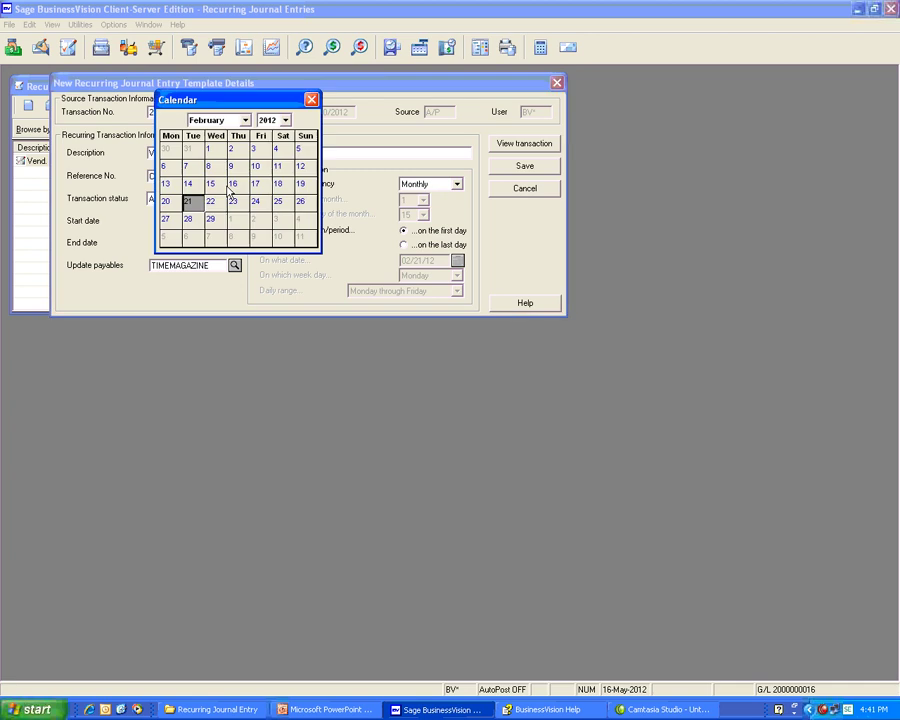
{"action": "left_click", "coordinate": [243, 120]}
{"action": "left_click", "coordinate": [211, 154]}
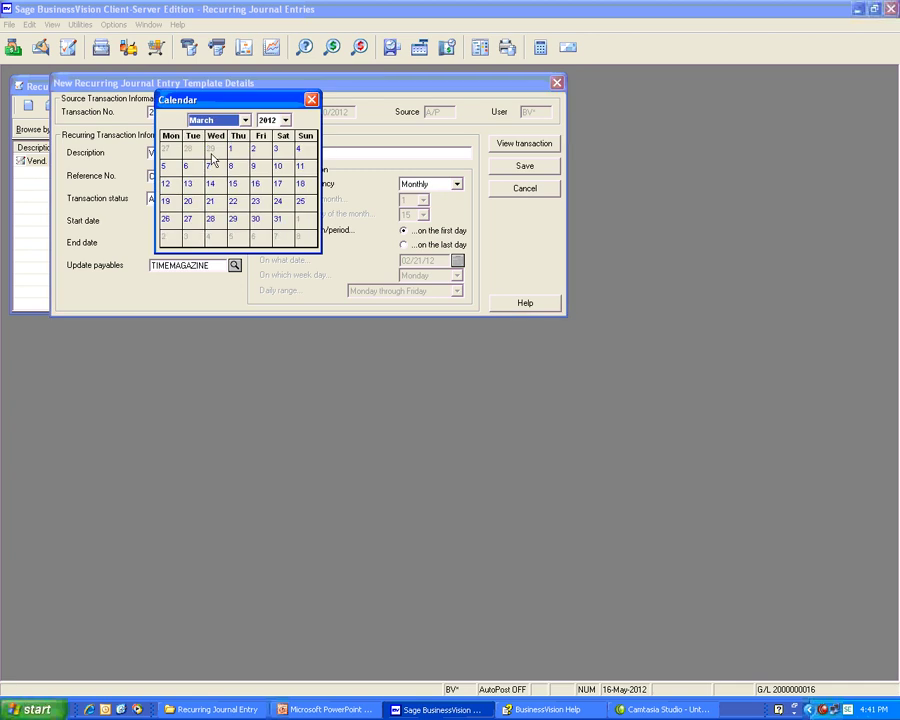
{"action": "left_click", "coordinate": [194, 202]}
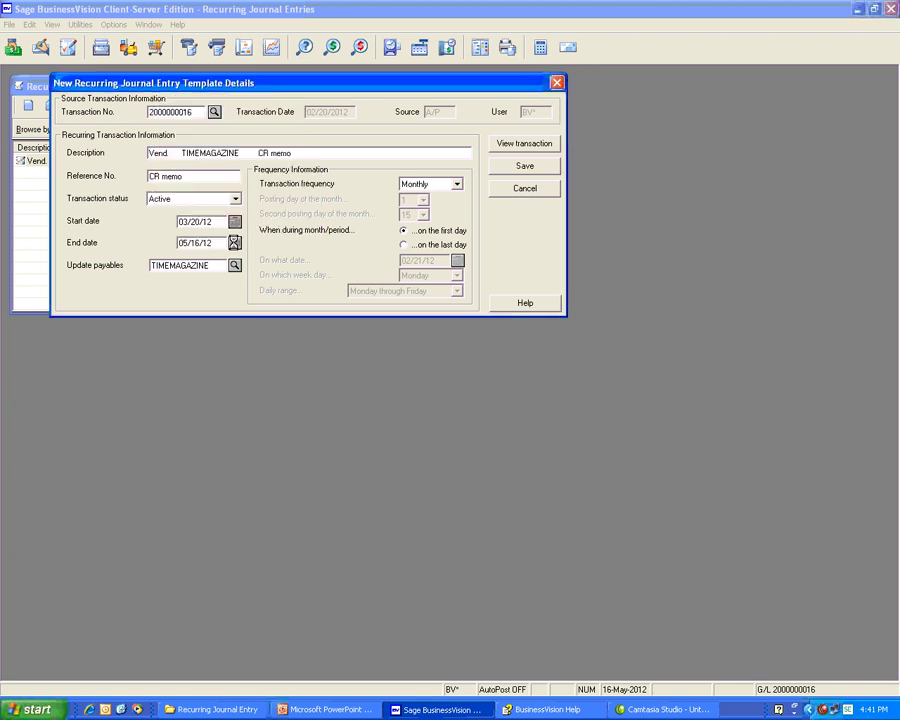
{"action": "left_click", "coordinate": [218, 120]}
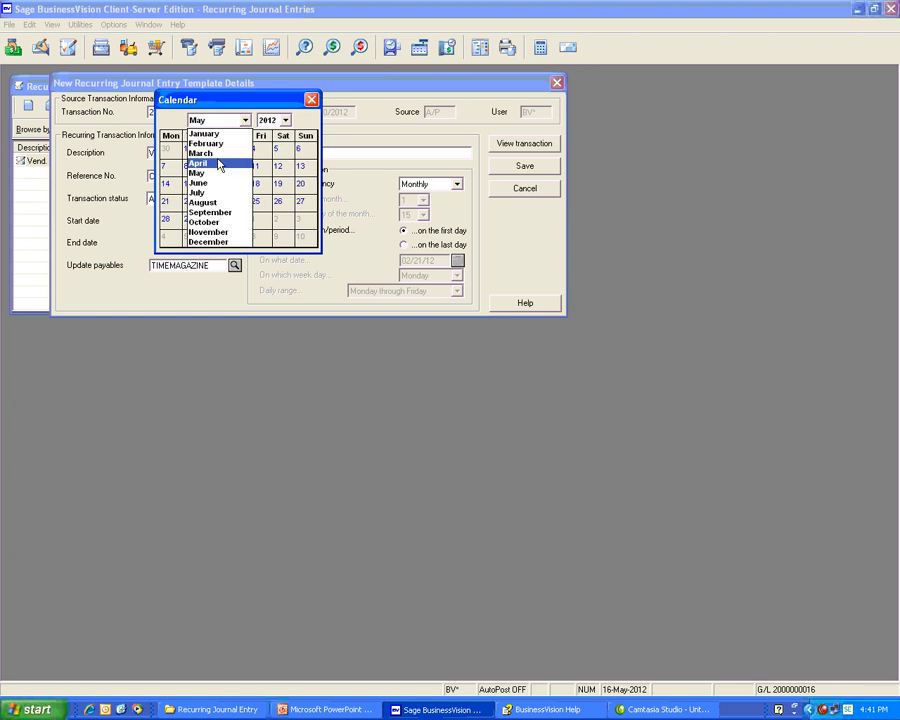
{"action": "left_click", "coordinate": [210, 133]}
{"action": "left_click", "coordinate": [284, 120]}
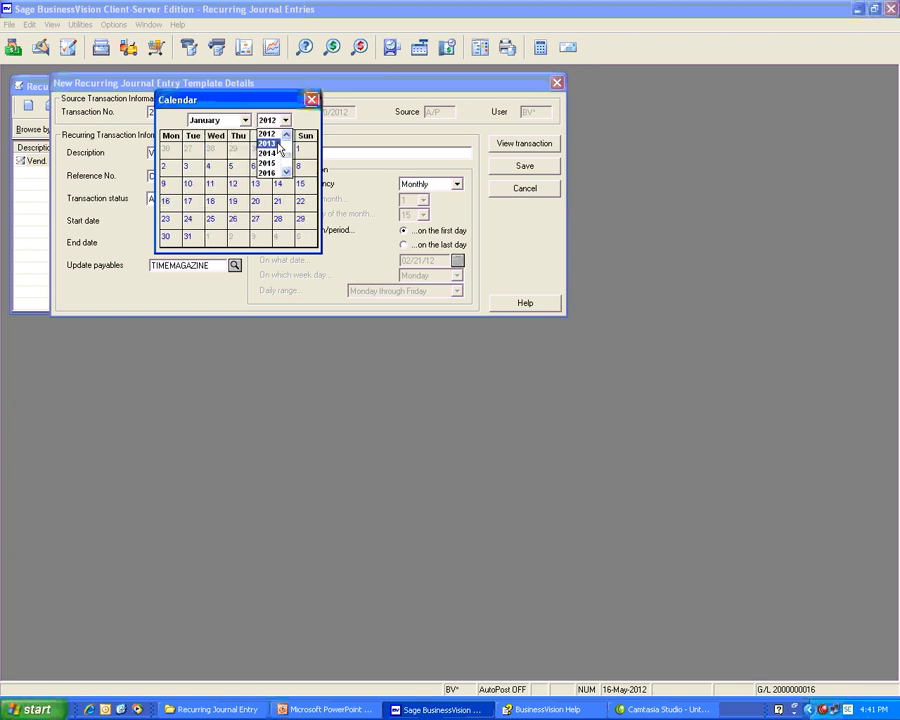
{"action": "left_click", "coordinate": [279, 145]}
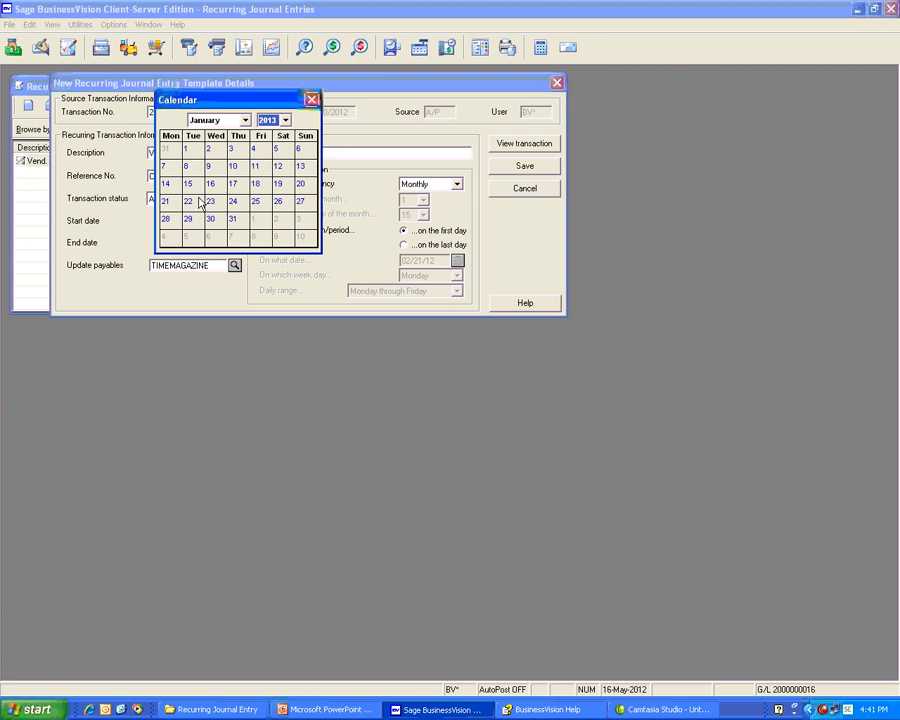
{"action": "left_click", "coordinate": [301, 184]}
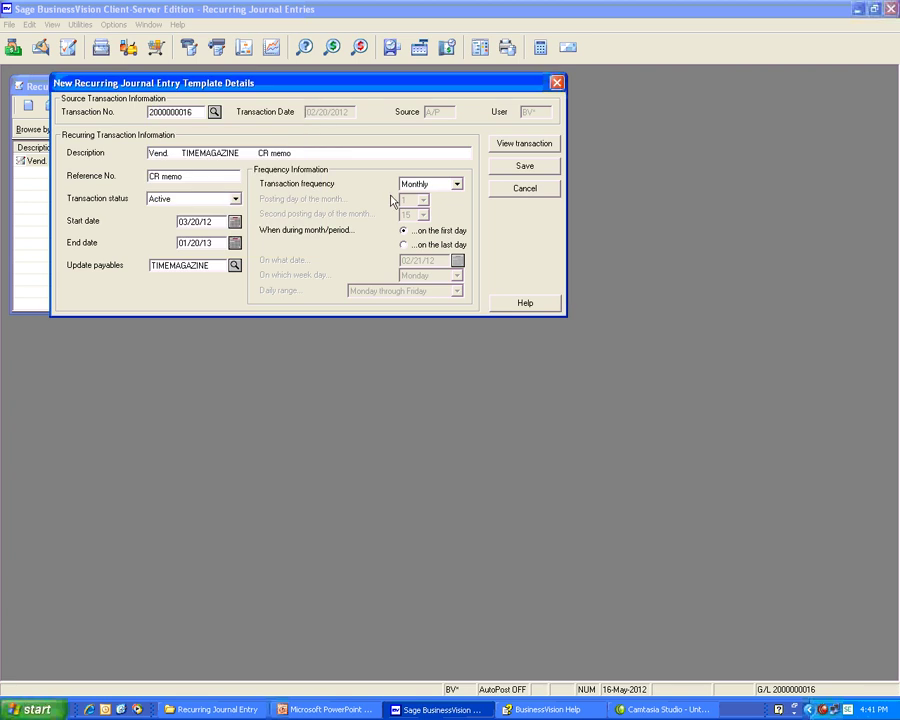
Set the template's frequency to Specific Date with posting day 20, then save it and close the template list.
{"action": "left_click", "coordinate": [457, 185]}
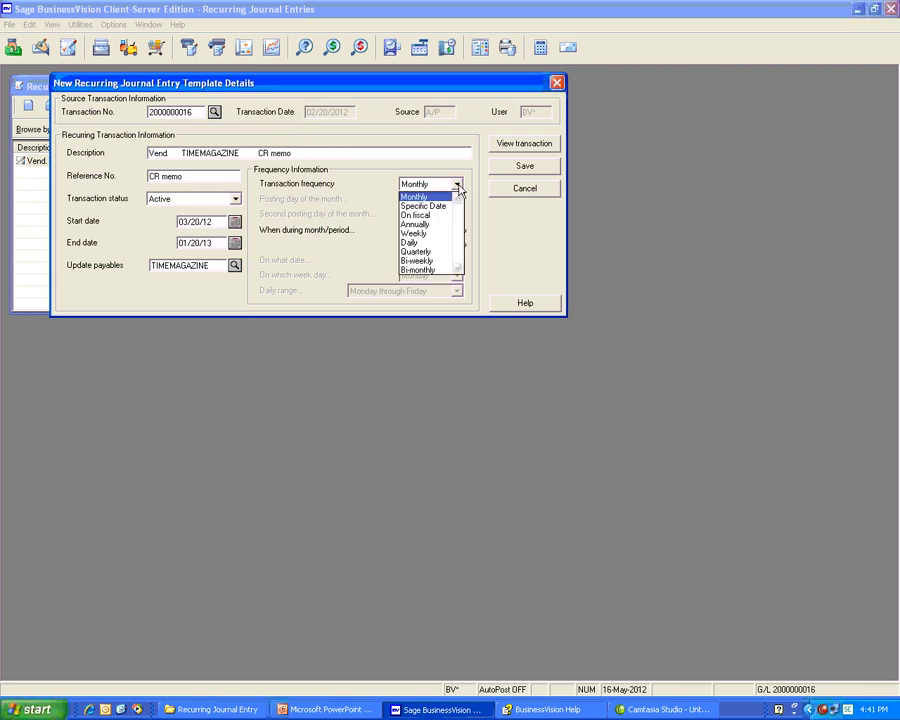
{"action": "left_click", "coordinate": [424, 206]}
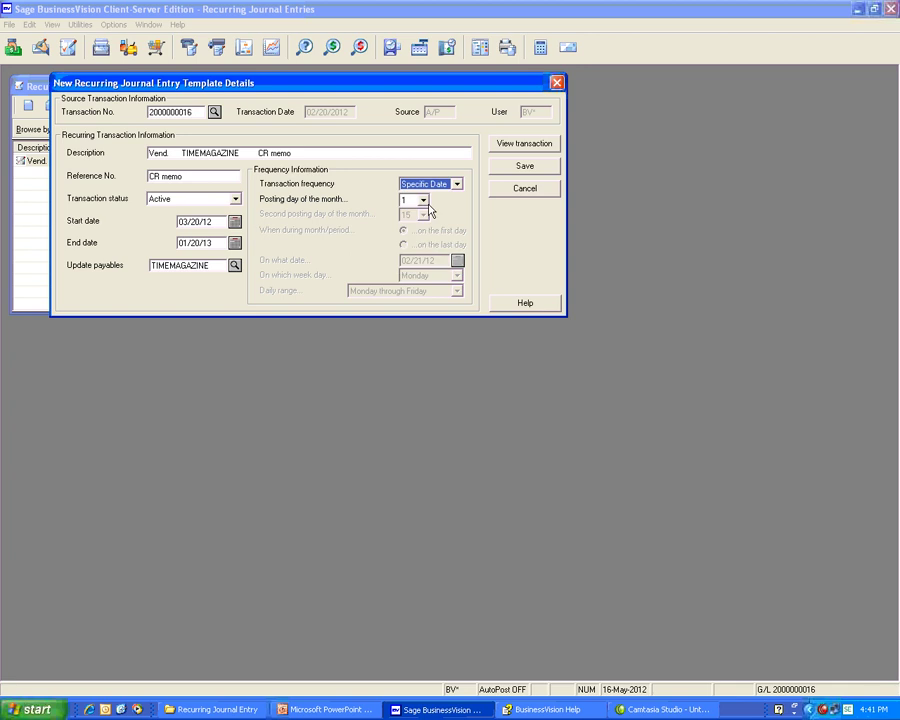
{"action": "left_click", "coordinate": [423, 200]}
{"action": "left_click", "coordinate": [423, 303]}
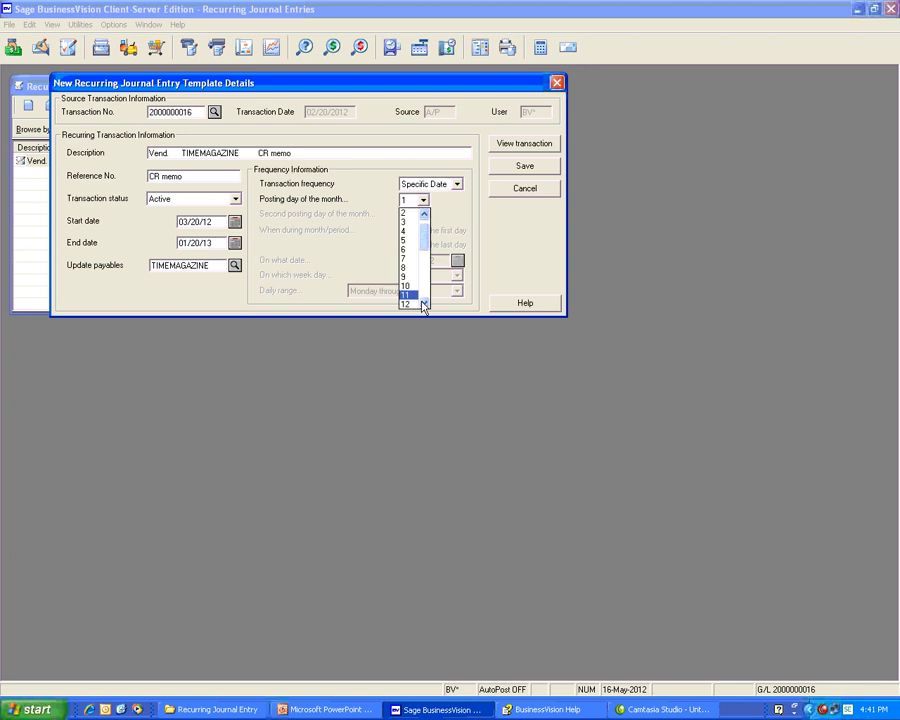
{"action": "left_click", "coordinate": [423, 303]}
{"action": "left_click", "coordinate": [423, 303]}
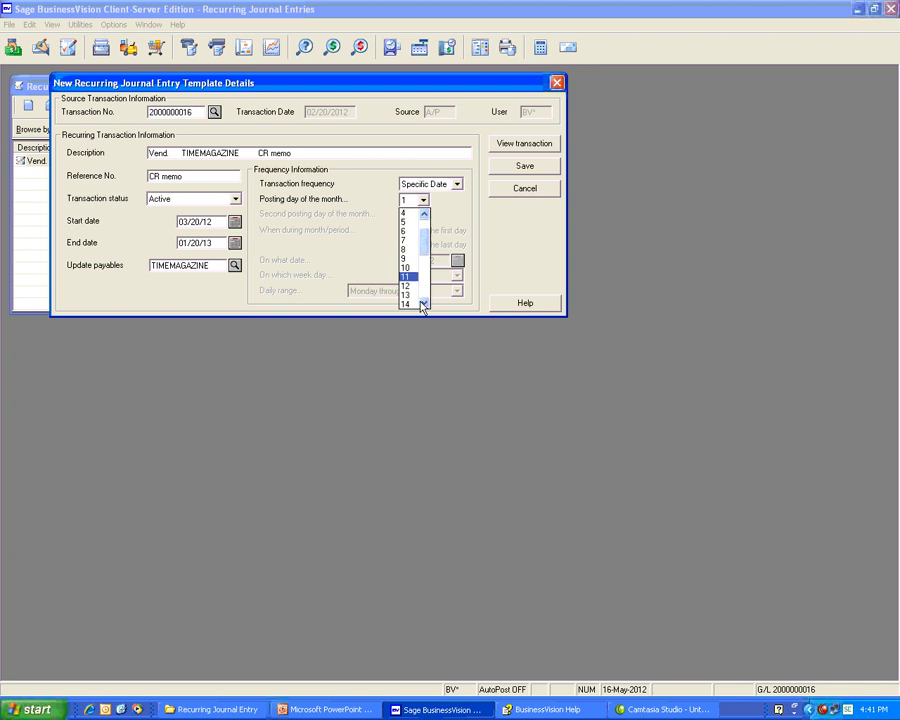
{"action": "left_click", "coordinate": [423, 303]}
{"action": "left_click", "coordinate": [423, 304]}
{"action": "left_click", "coordinate": [423, 304]}
{"action": "left_click", "coordinate": [423, 304]}
{"action": "left_click", "coordinate": [423, 304]}
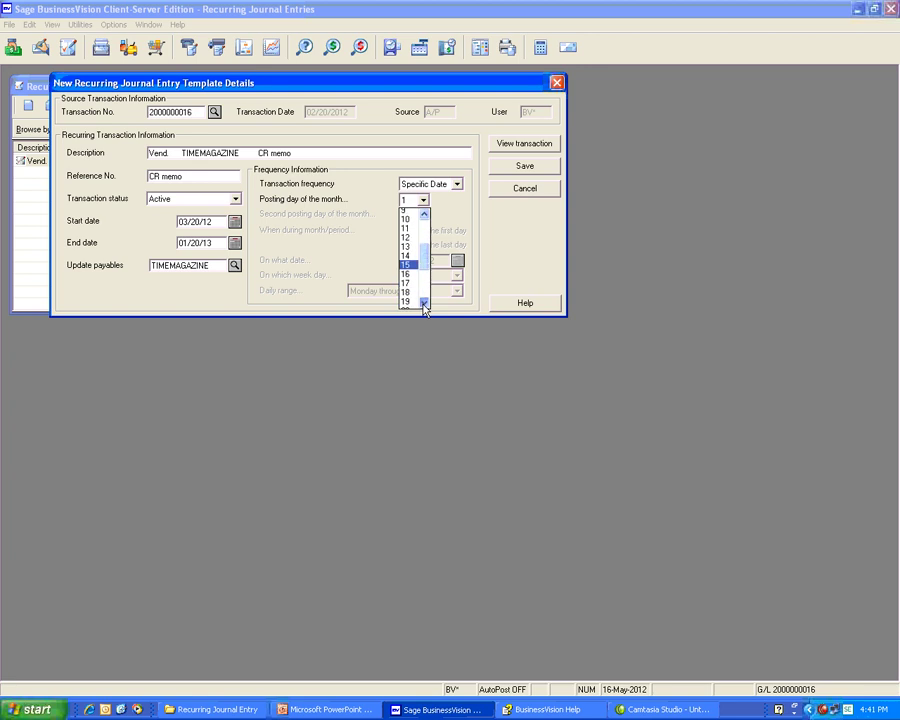
{"action": "left_click", "coordinate": [423, 304]}
{"action": "left_click", "coordinate": [407, 303]}
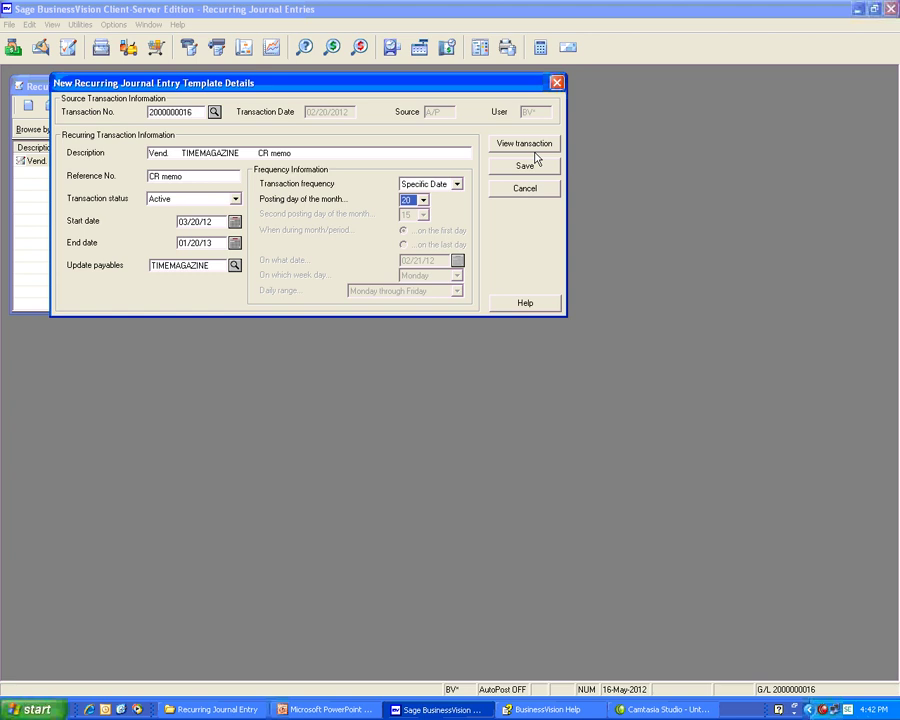
{"action": "left_click", "coordinate": [524, 165]}
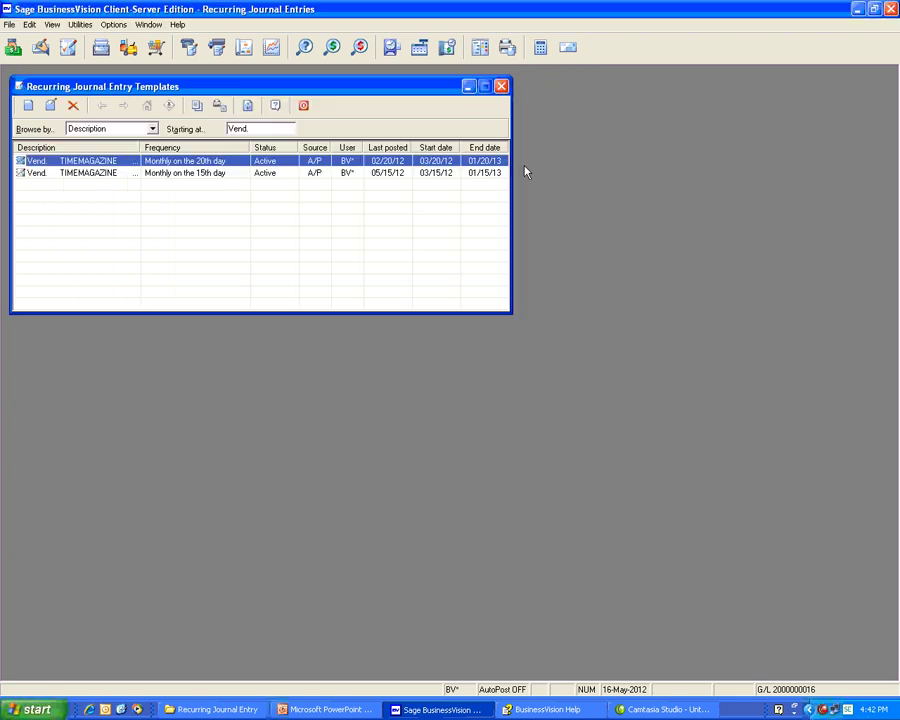
{"action": "left_click", "coordinate": [303, 106]}
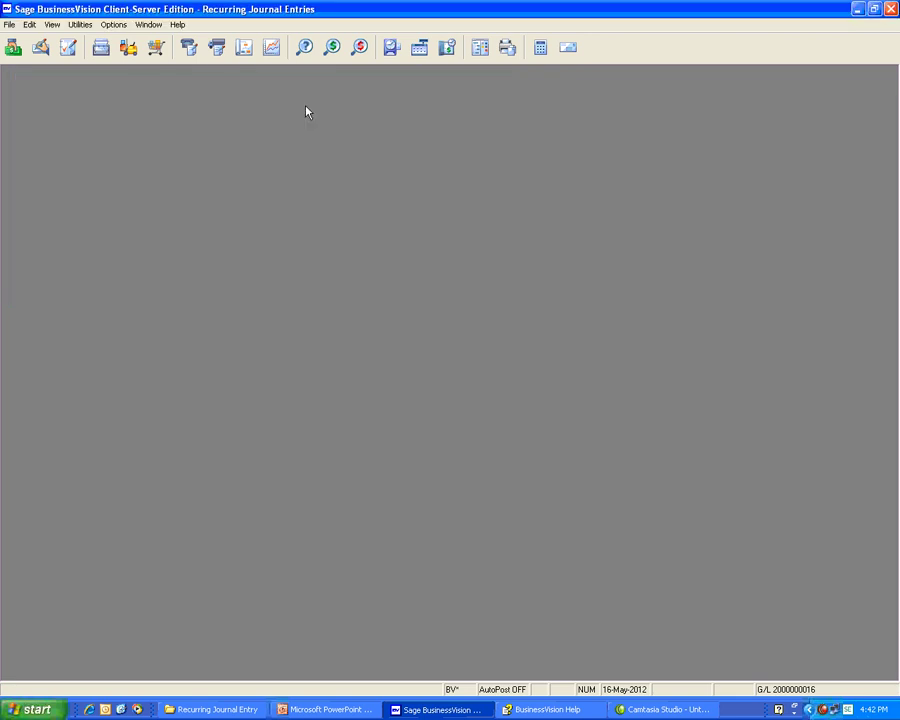
Log on again to the Recurring Journal Entries company, entering the user ID and the account password.
{"action": "left_click", "coordinate": [7, 25]}
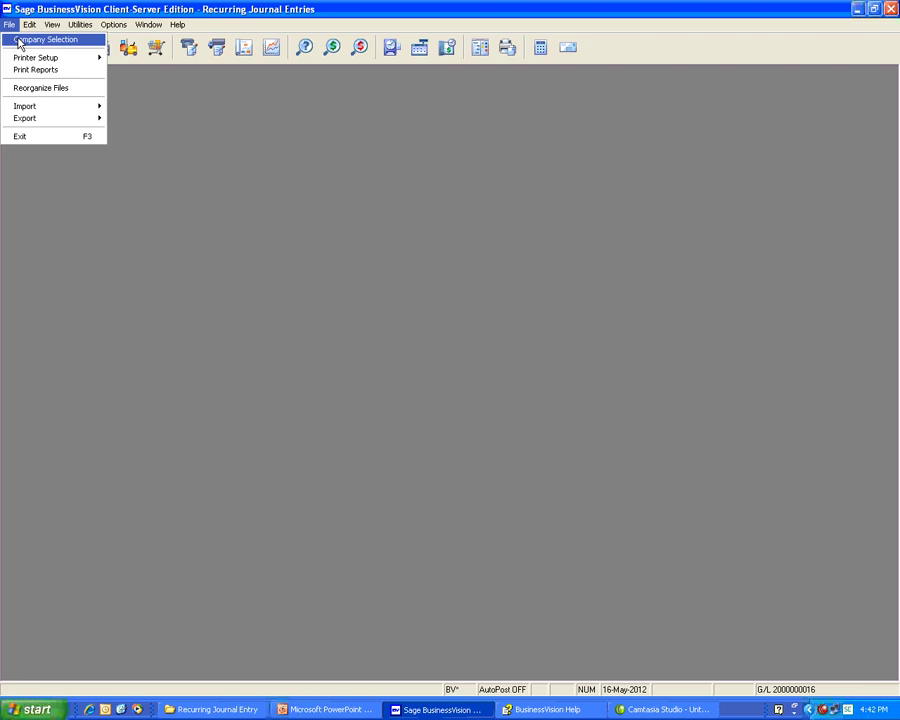
{"action": "left_click", "coordinate": [18, 42]}
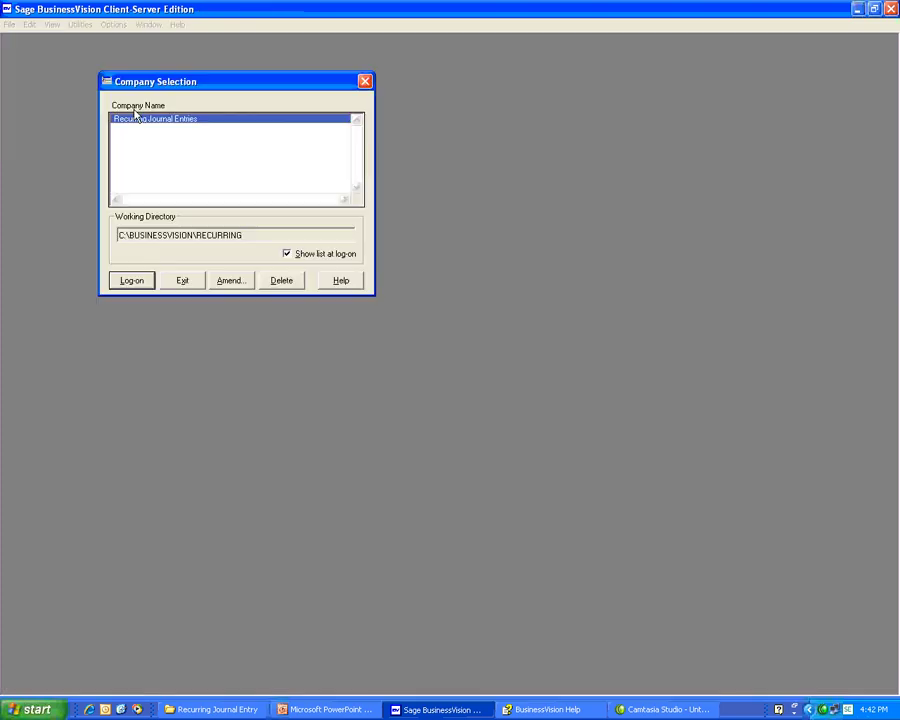
{"action": "left_click", "coordinate": [127, 280]}
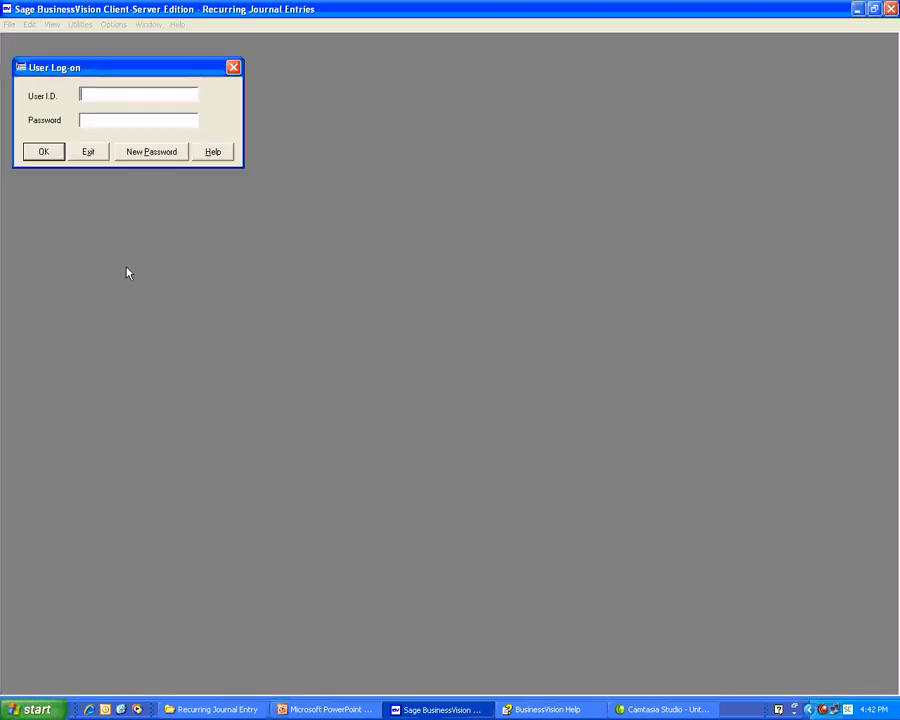
{"action": "type", "text": "BUSINESS"}
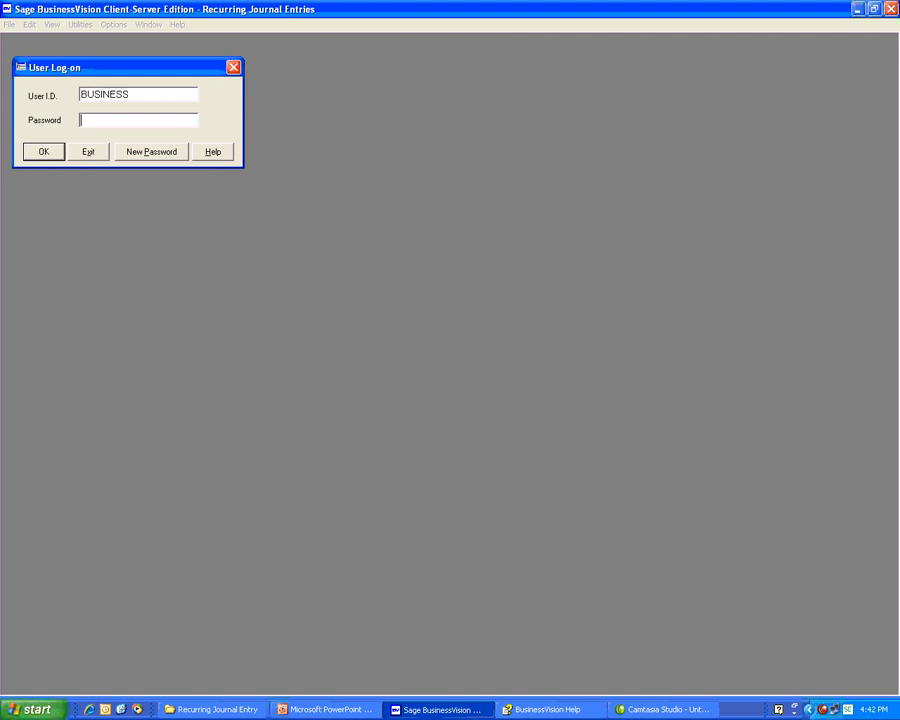
{"action": "key", "text": "Tab"}
{"action": "type", "text": "********"}
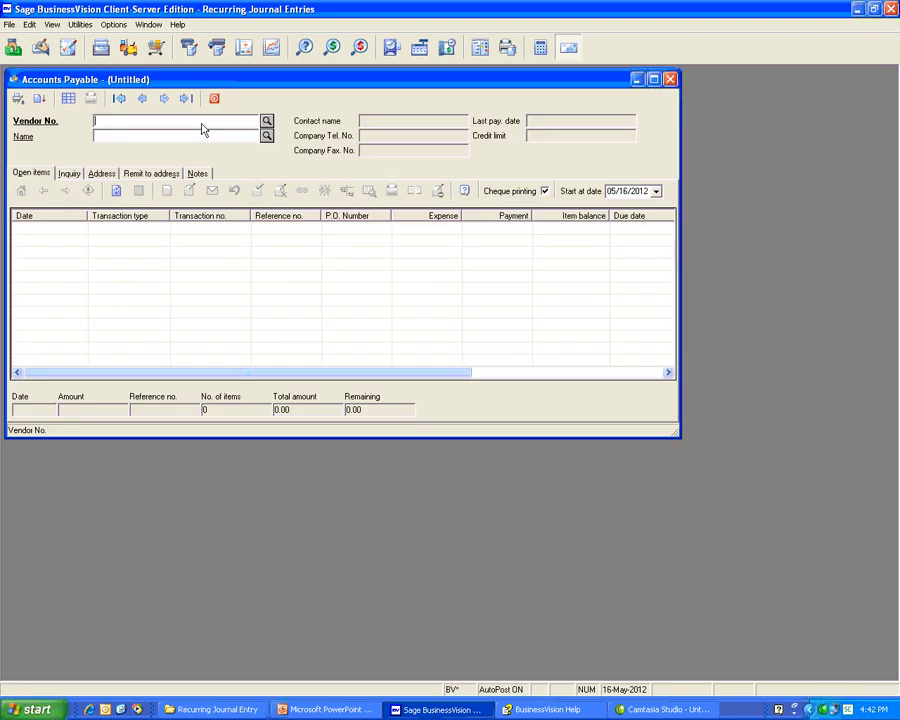
Bring up vendor TIMEMAGAZINE in Accounts Payable to check its open items.
{"action": "left_click", "coordinate": [165, 99]}
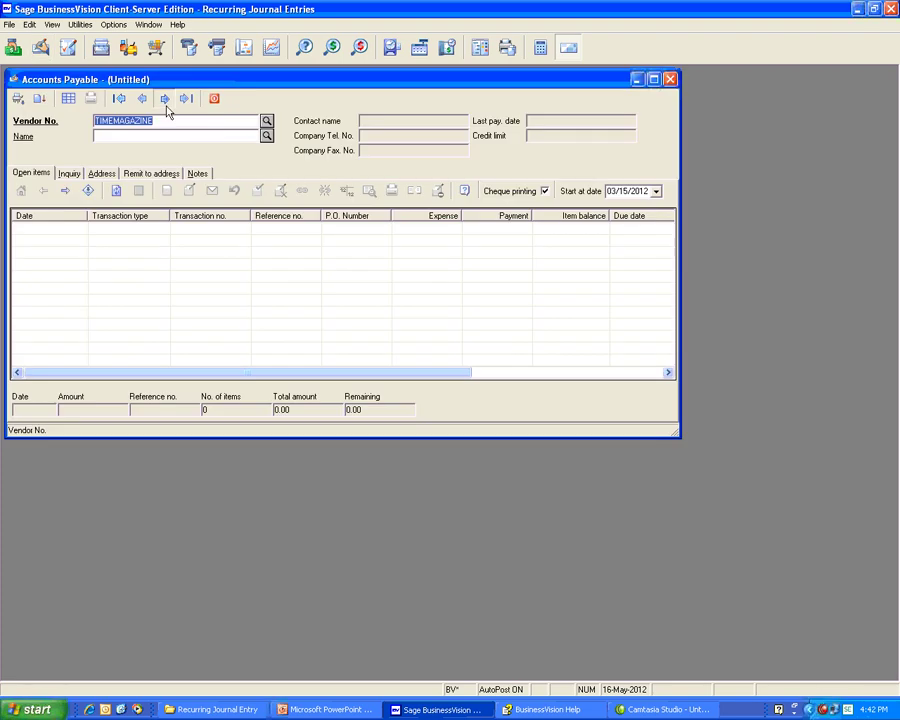